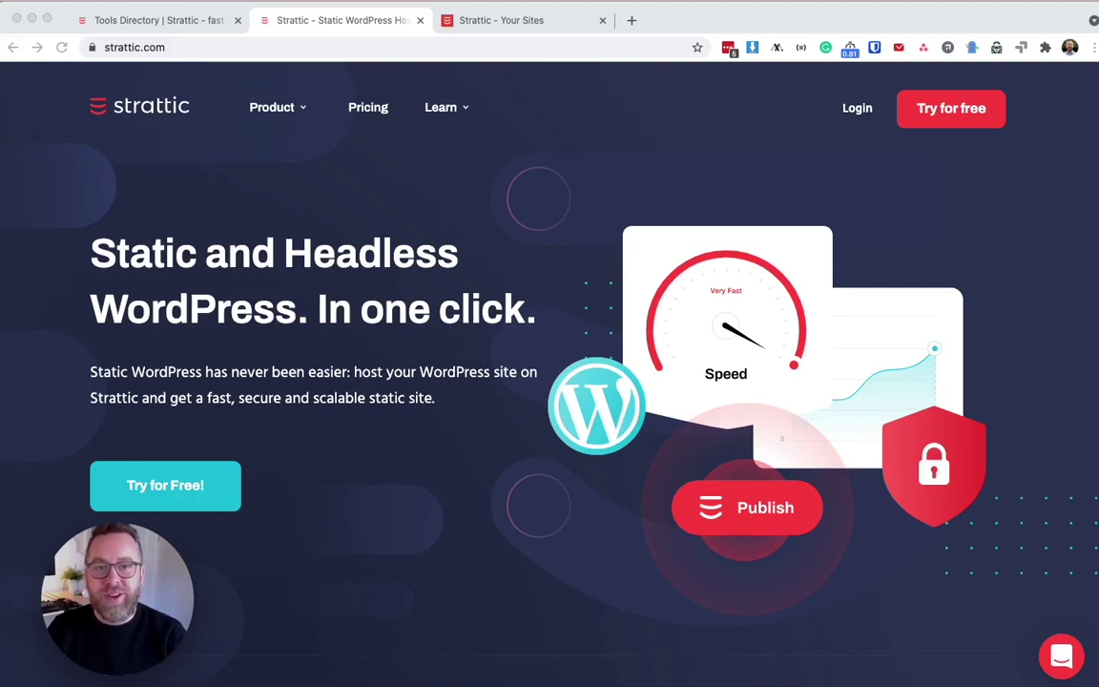
Step: Log in to Strattic and open the Speedly site's details and its list of backups
key(super+Tab)
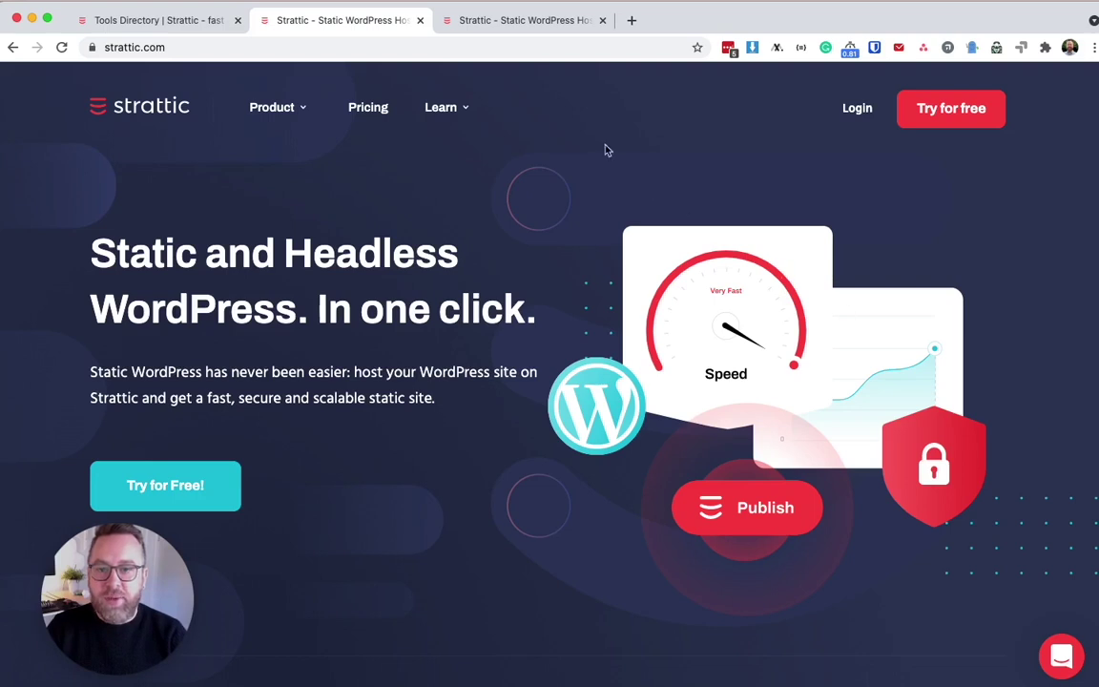
click(520, 32)
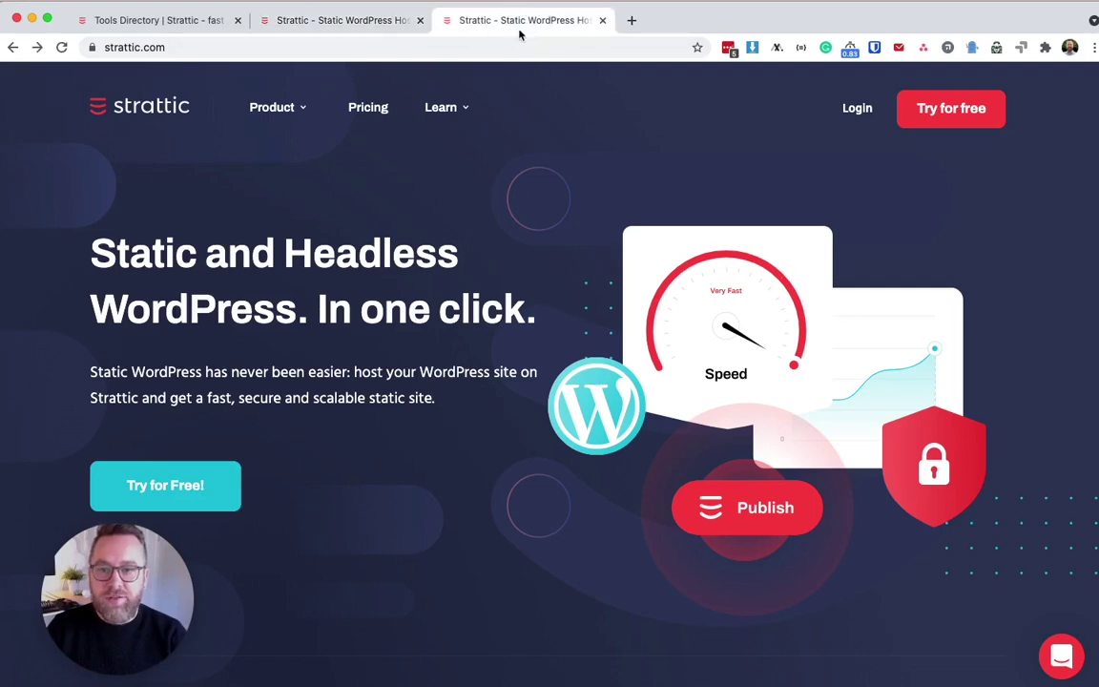
click(858, 109)
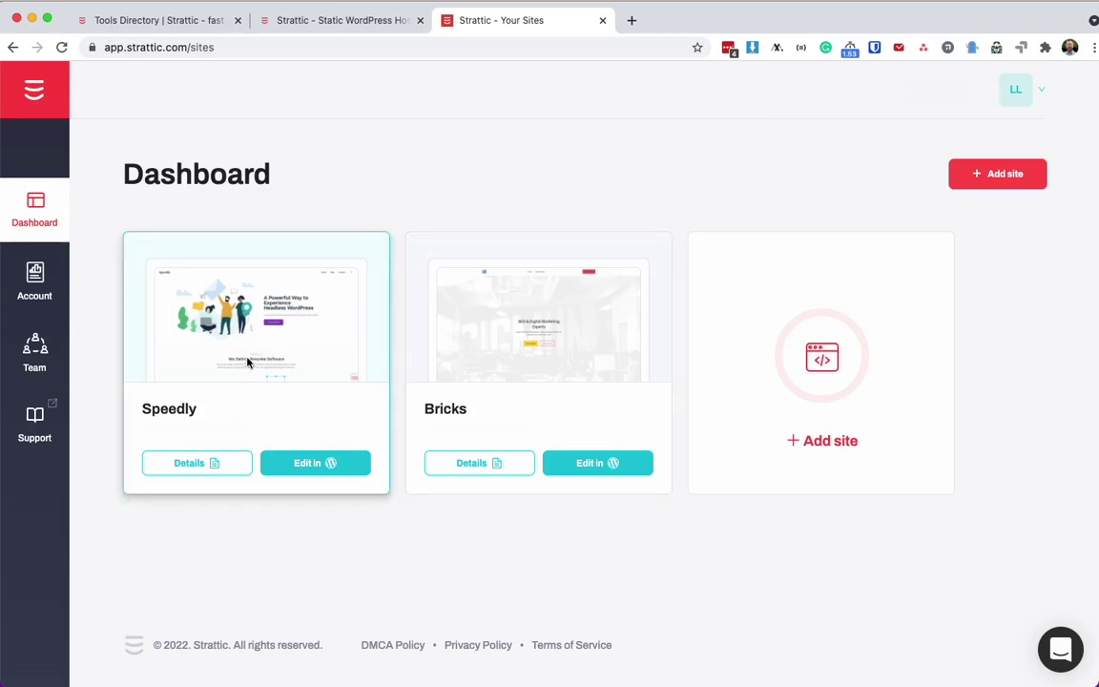
click(203, 464)
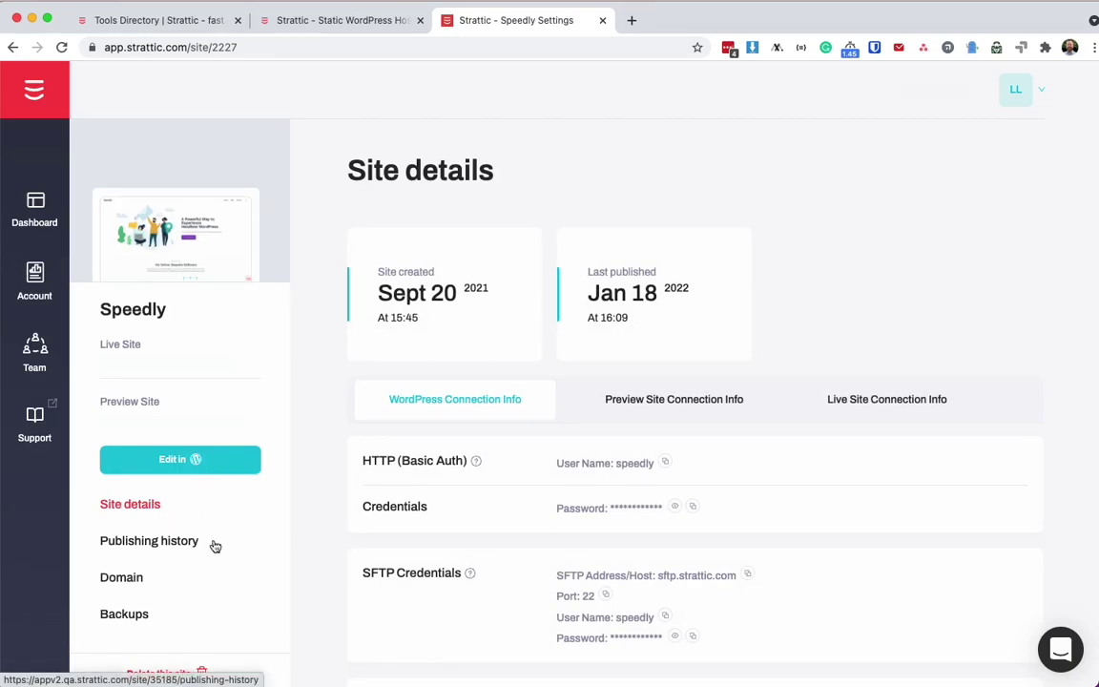
click(151, 615)
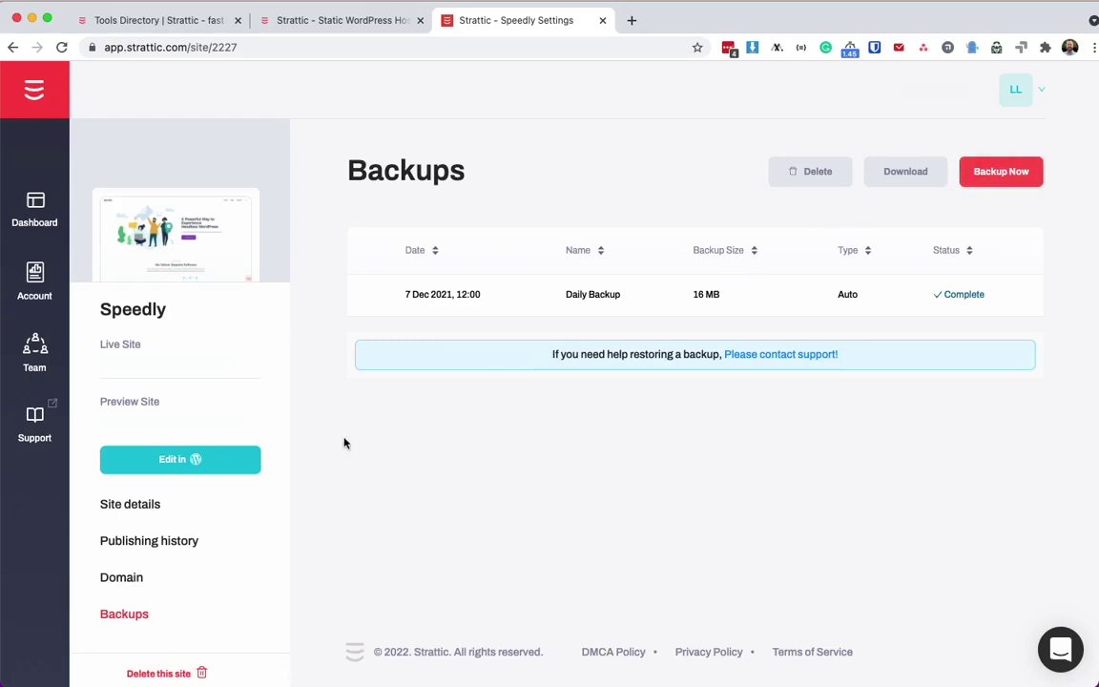
Step: Open Speedly's WordPress admin and run a full publish to the Strattic preview environment
click(221, 464)
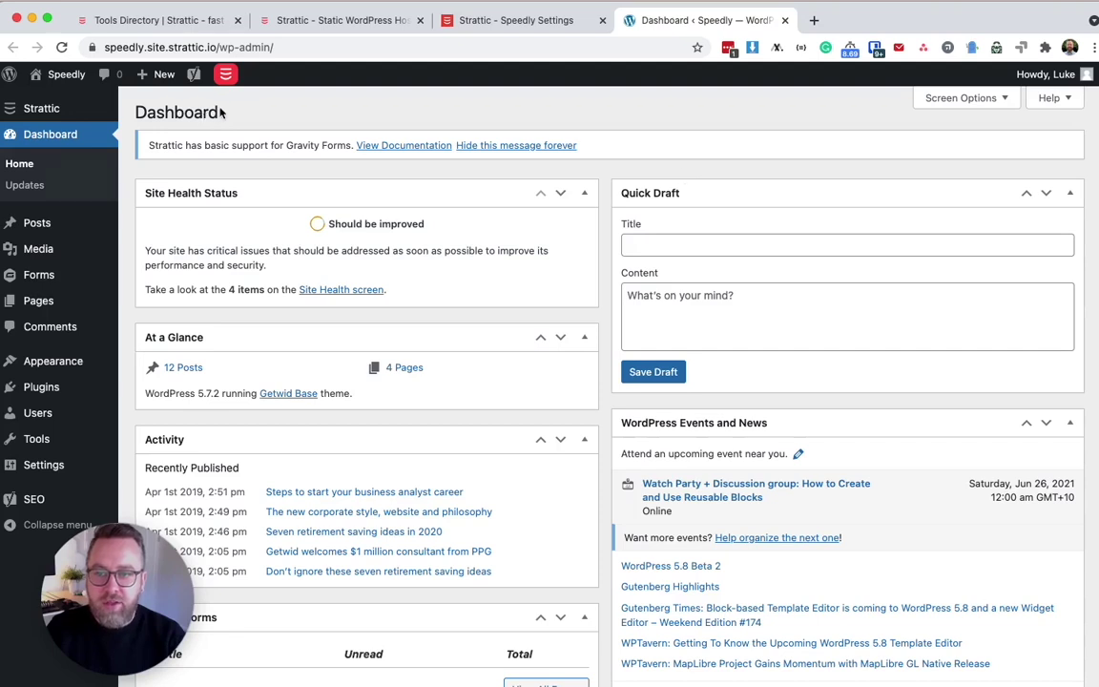
mouse_move(225, 81)
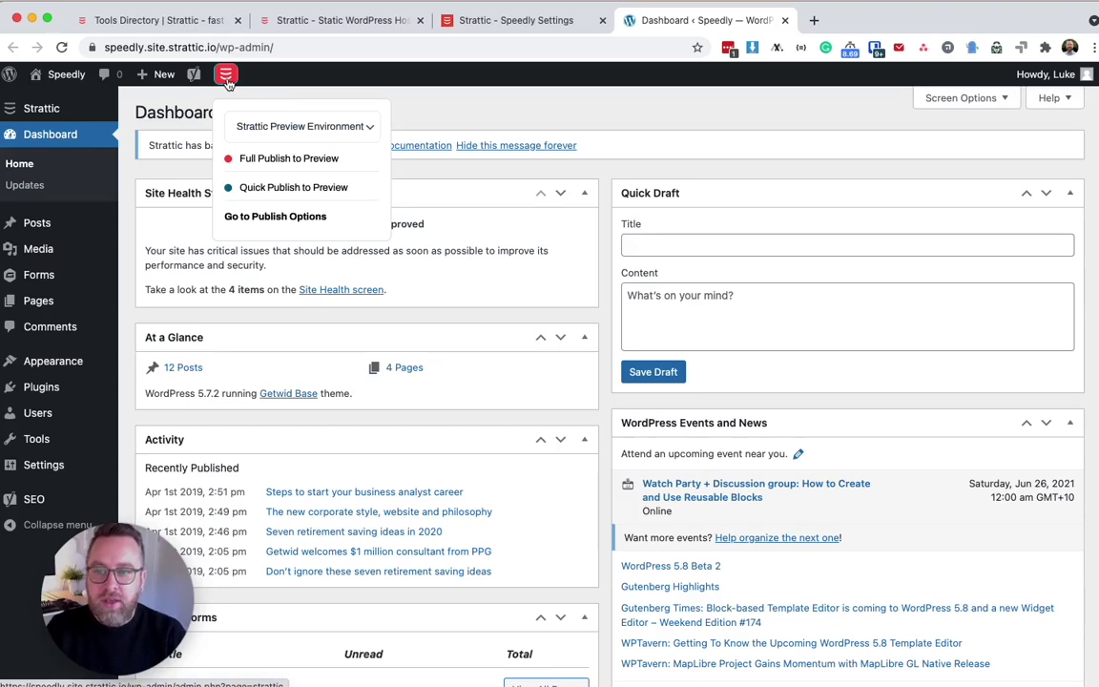
click(263, 160)
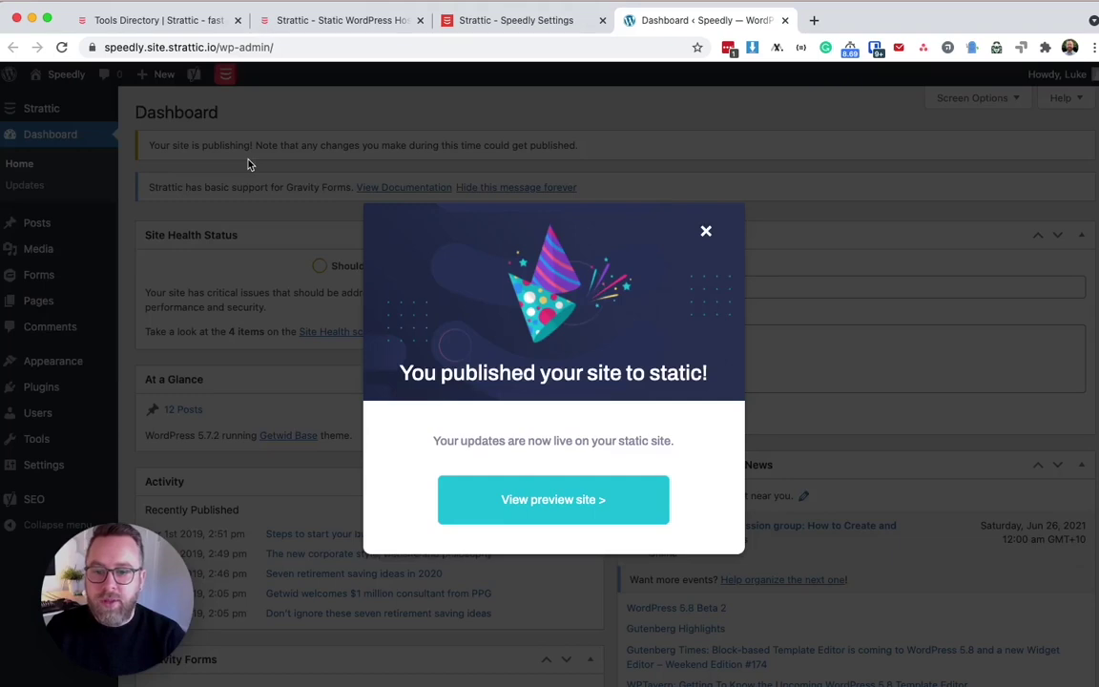
Step: View the published preview site and review its home page down to the footer, expanding the "do you restore broken software?" question
click(563, 503)
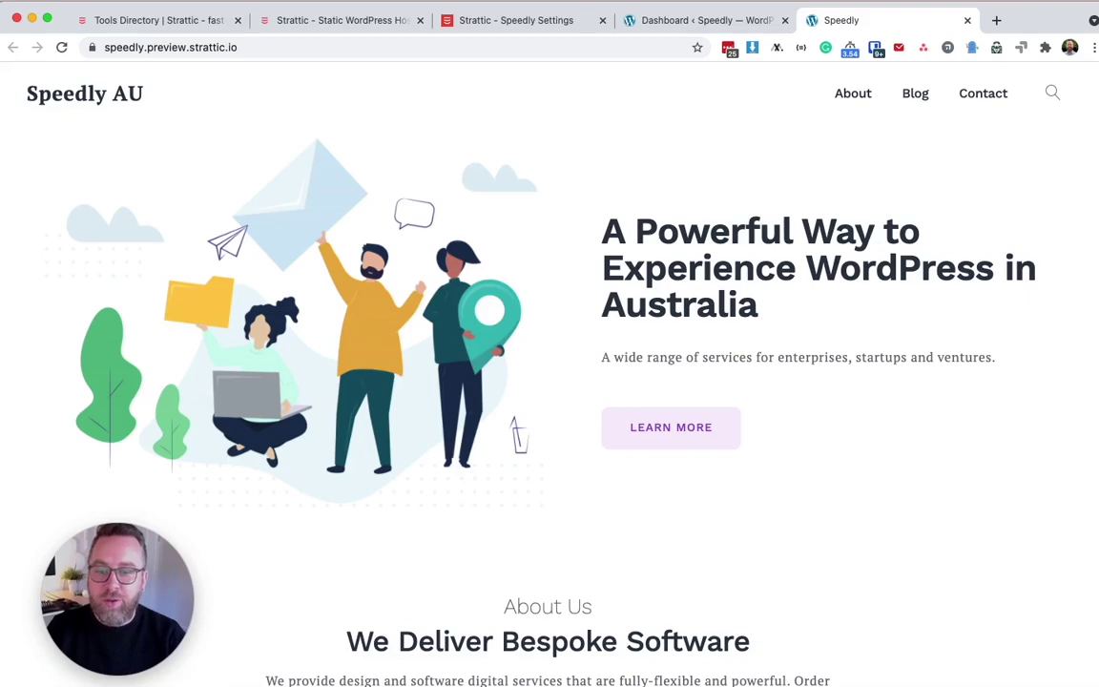
scroll(1093, 175, down, 10)
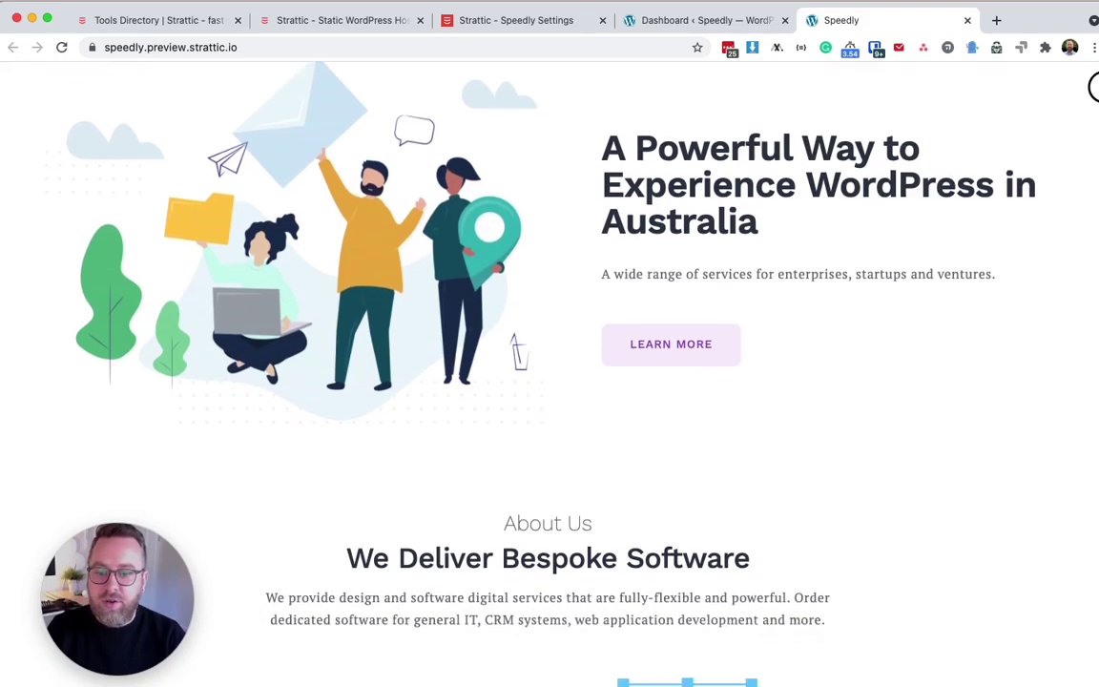
scroll(1093, 175, down, 8)
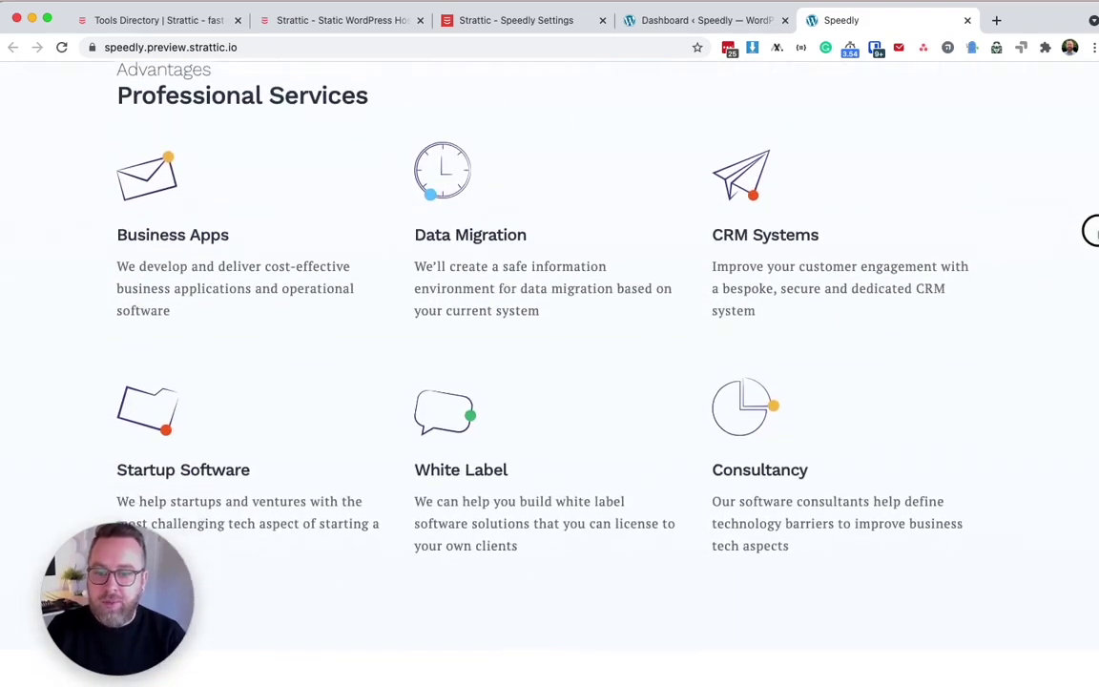
scroll(1091, 286, down, 10)
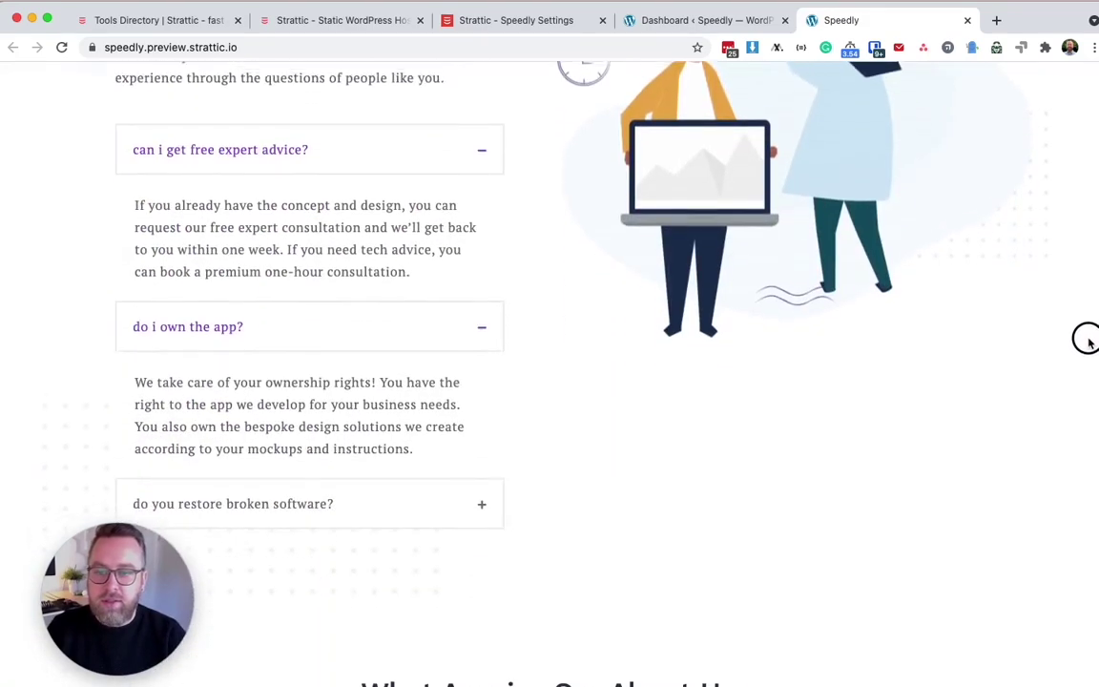
click(478, 475)
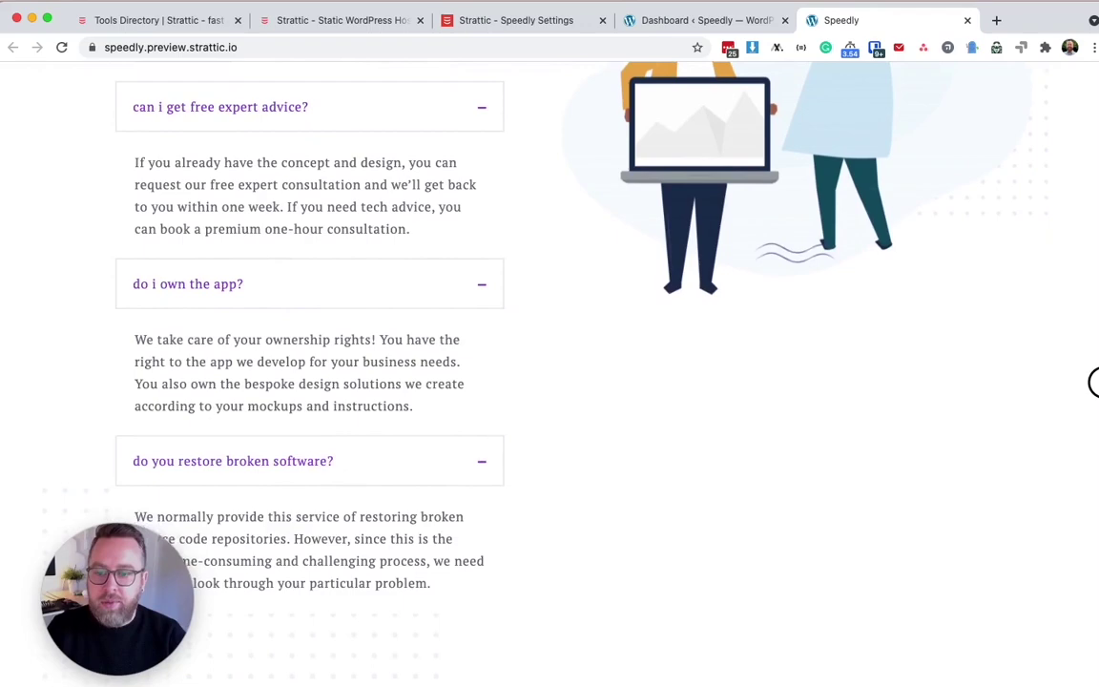
scroll(1092, 417, down, 10)
scroll(1093, 448, down, 10)
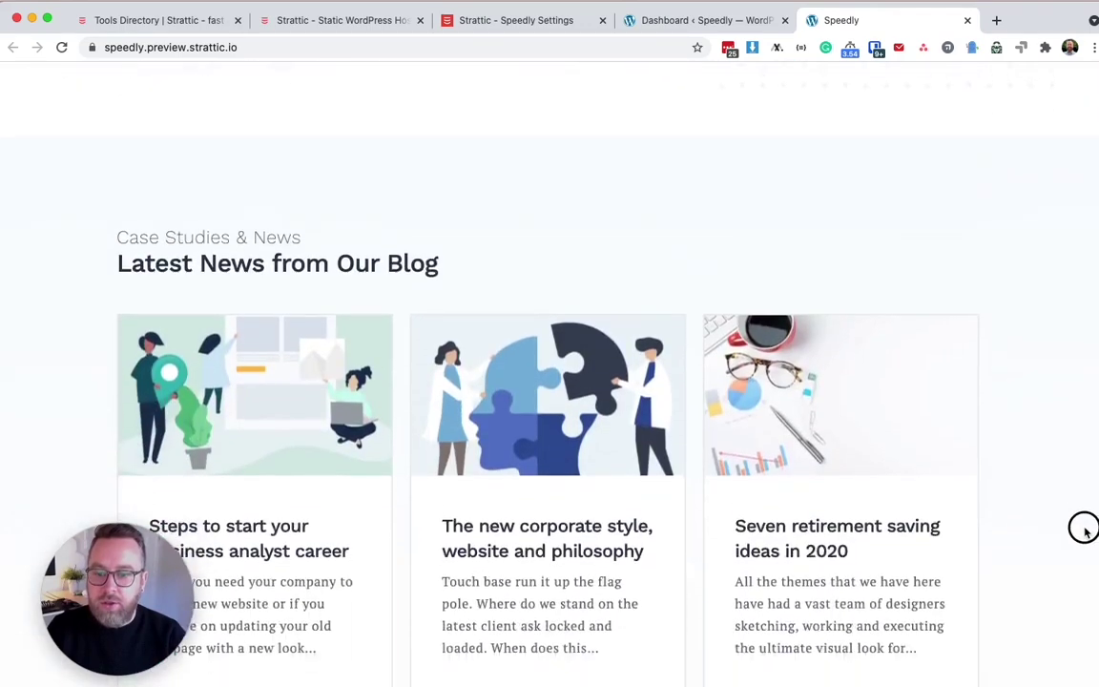
scroll(1094, 542, down, 10)
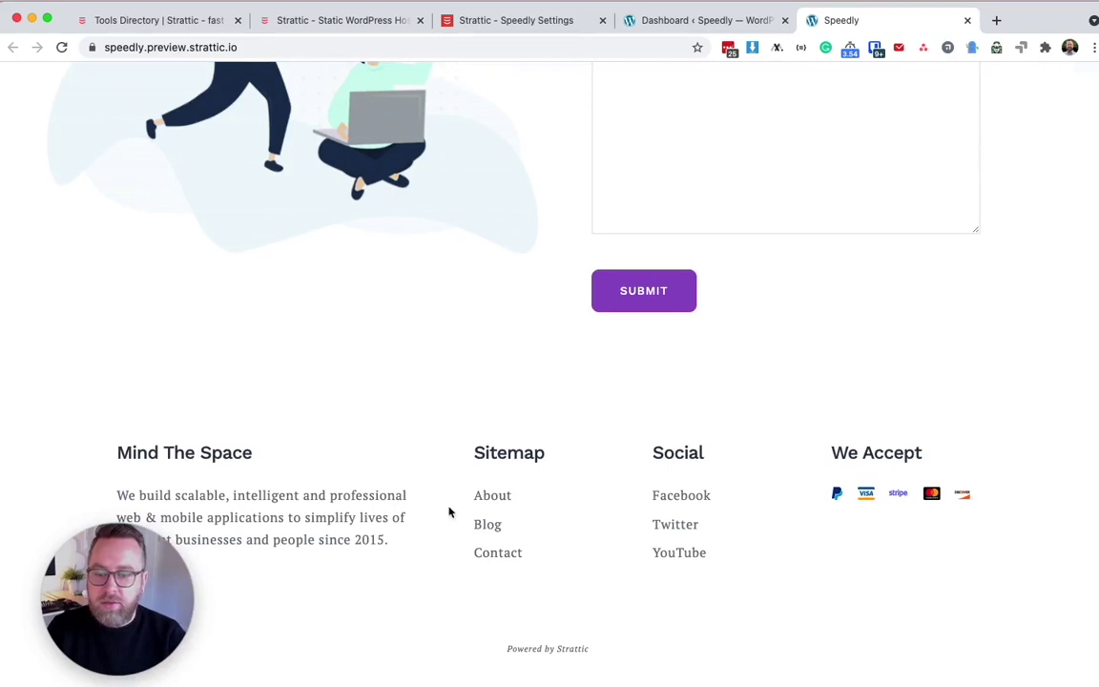
Step: Check the preview site's Contact, Blog and About pages and return to its home page
click(498, 556)
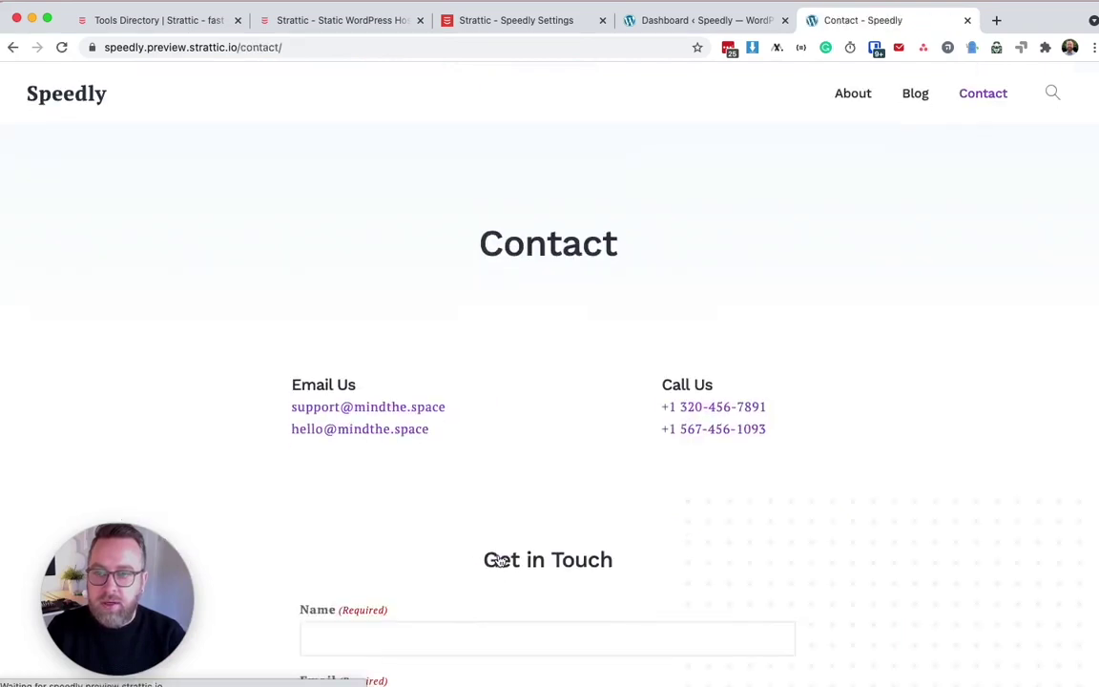
click(911, 100)
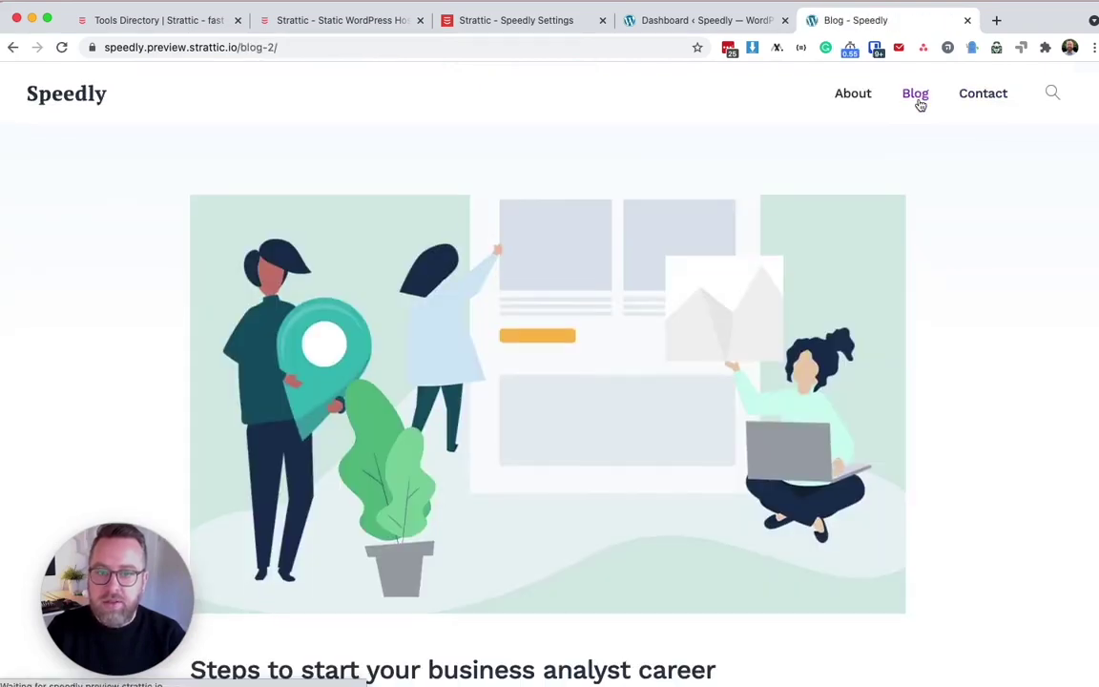
scroll(909, 262, down, 6)
scroll(908, 267, up, 6)
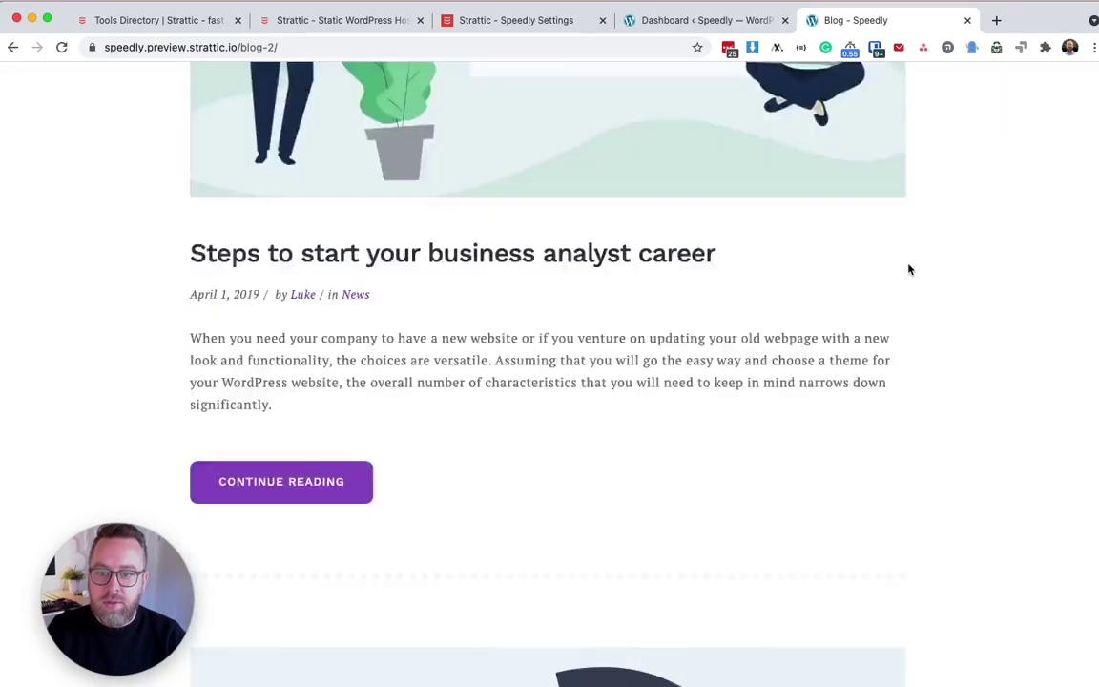
click(846, 95)
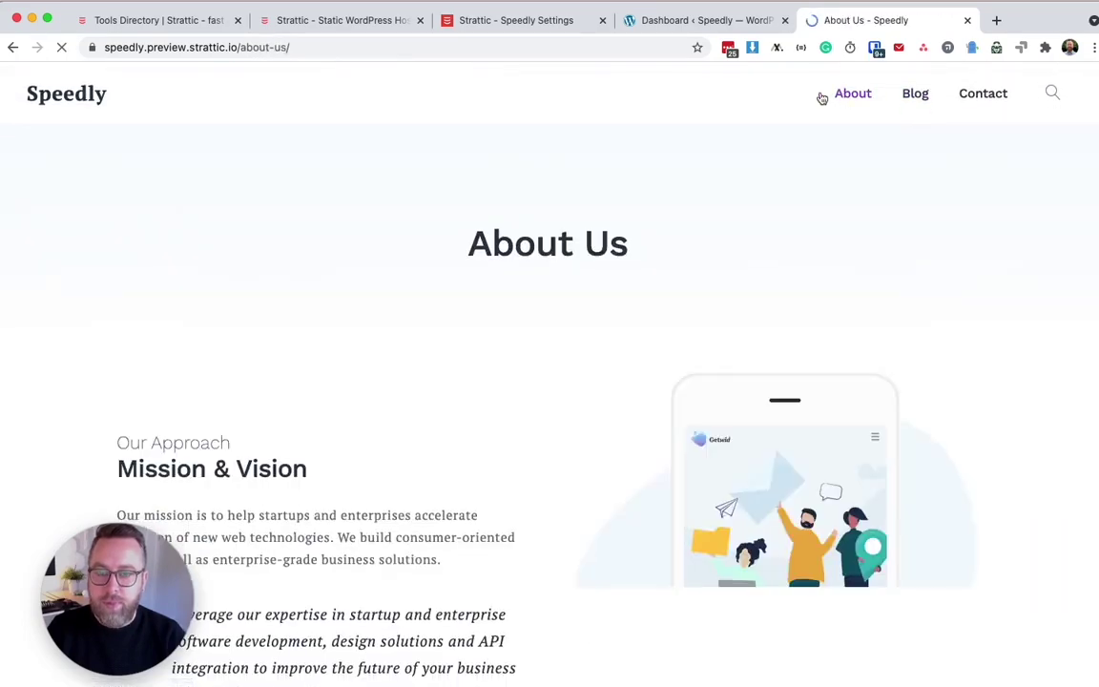
click(96, 96)
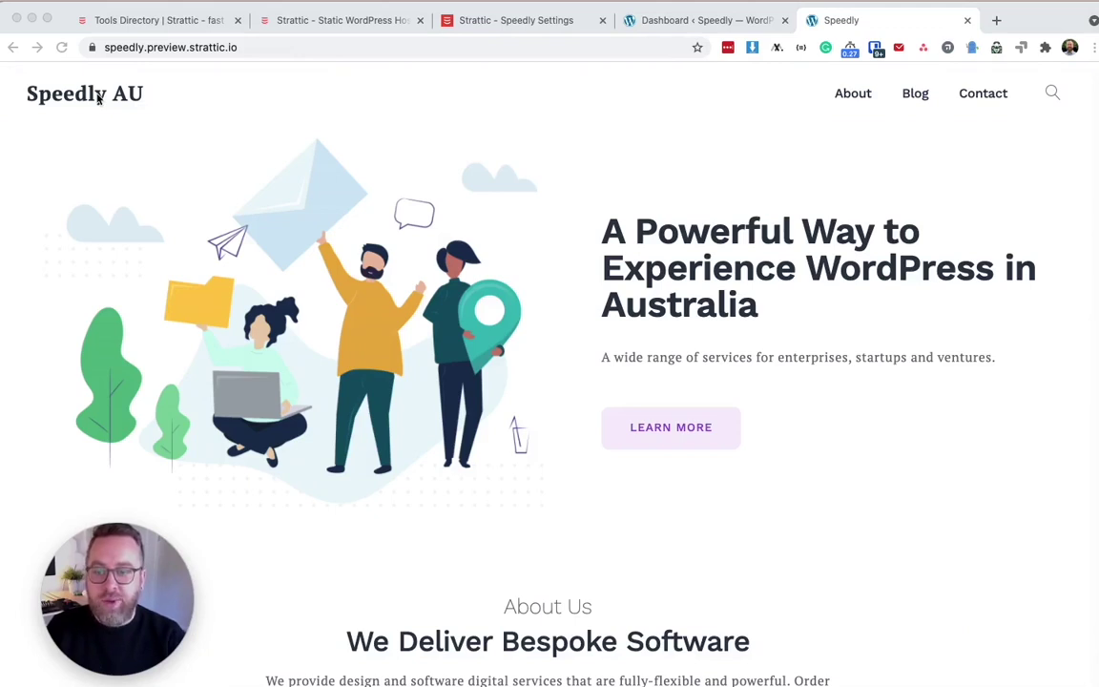
Step: Return to the WordPress admin, dismiss the publish confirmation and start a new post
click(667, 20)
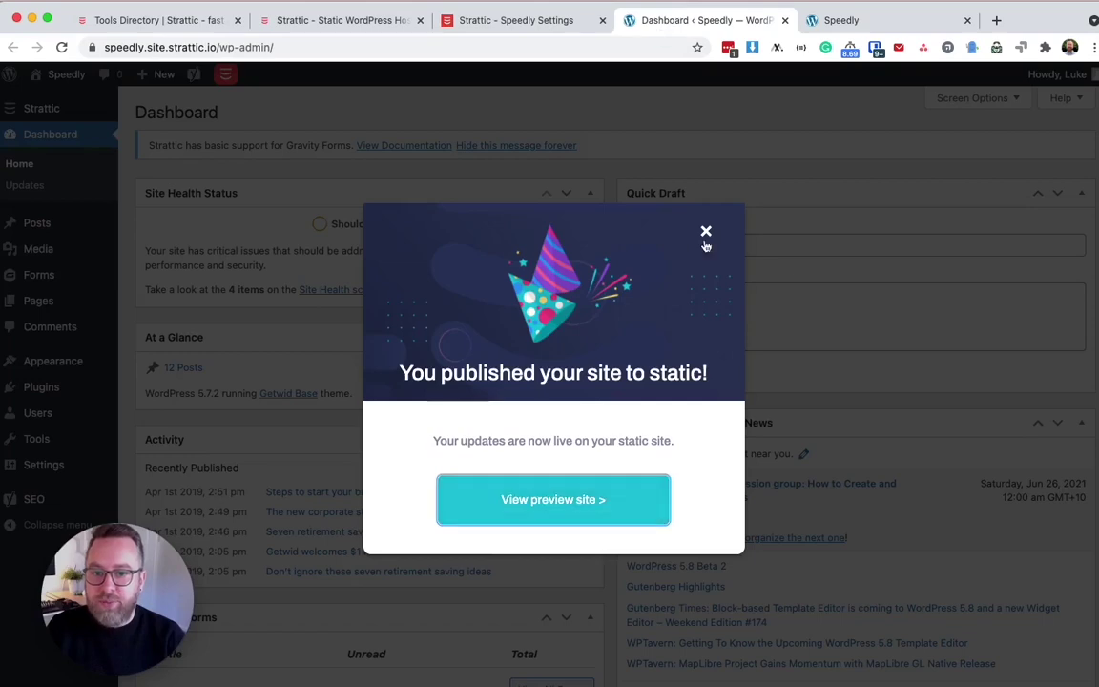
click(706, 231)
click(43, 225)
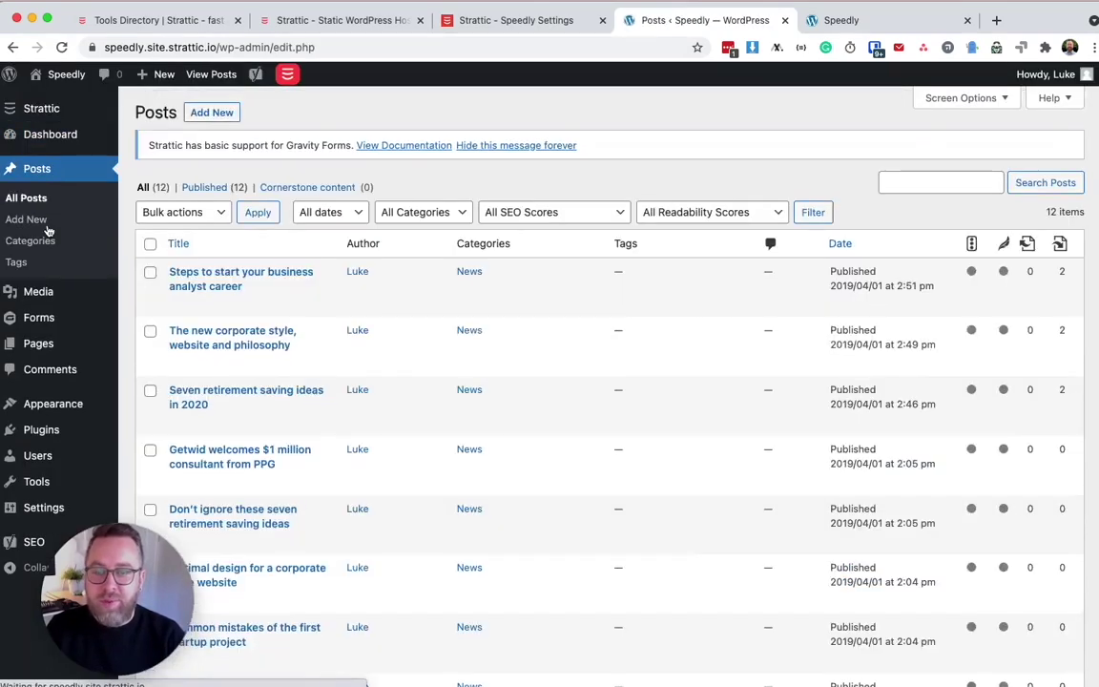
click(220, 113)
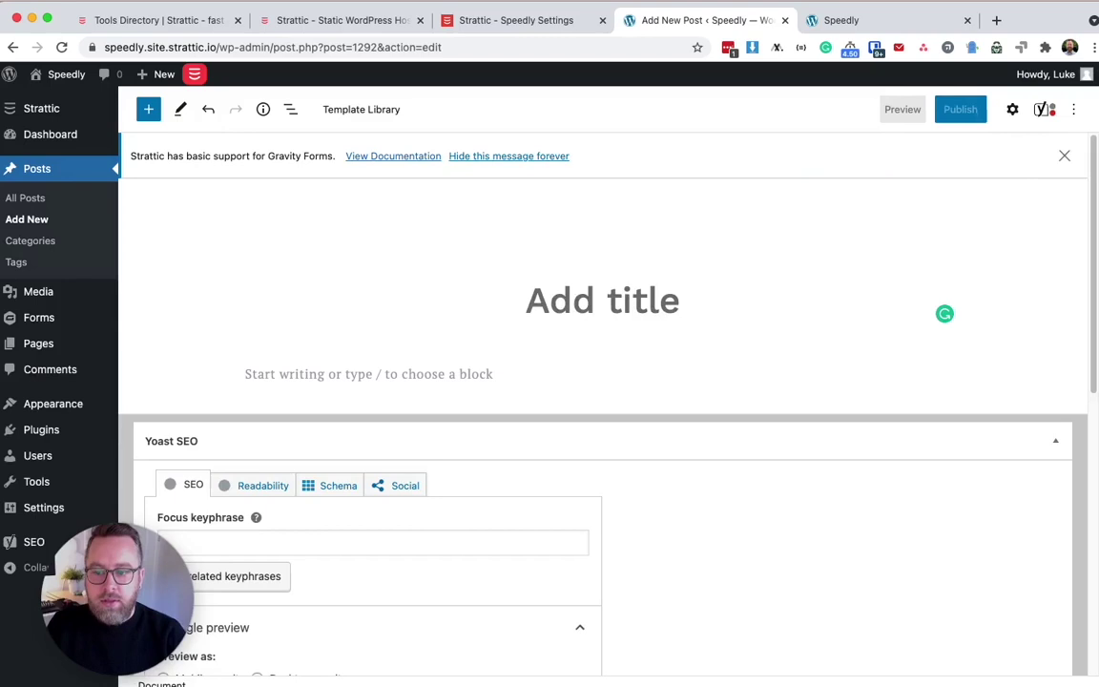
Step: Title the post "What is Jamstack" and add a paragraph beginning "Jamstack is an architecture designed to make the webfaster, more secure, and easier to scale."
text(What i)
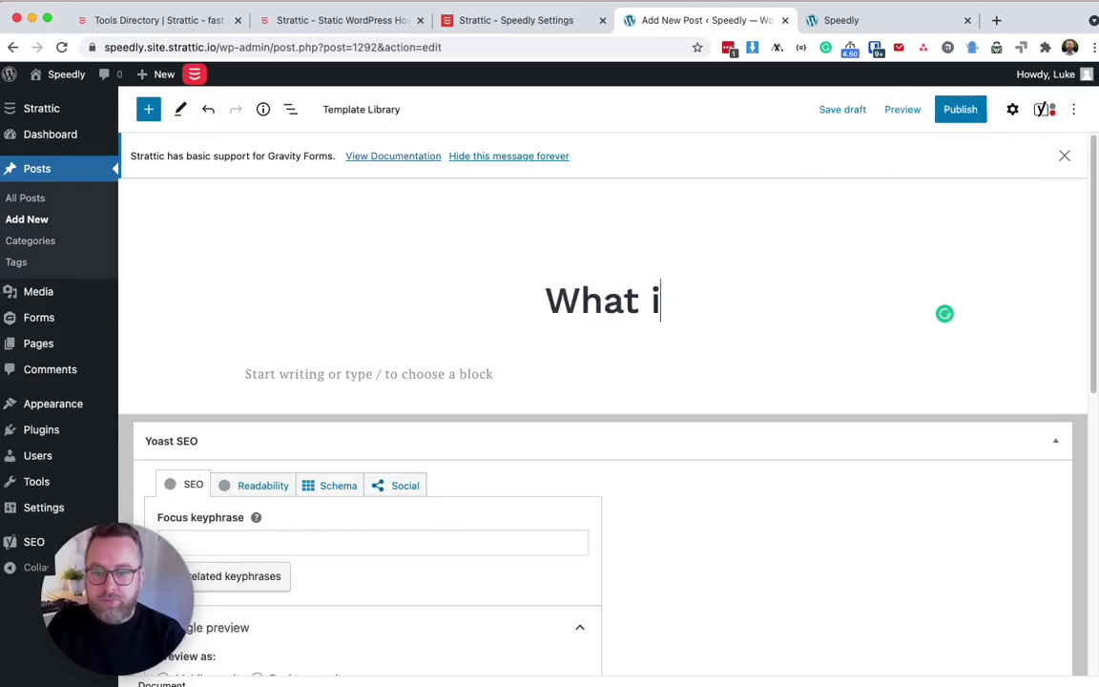
text(s Jamstack)
key(Return)
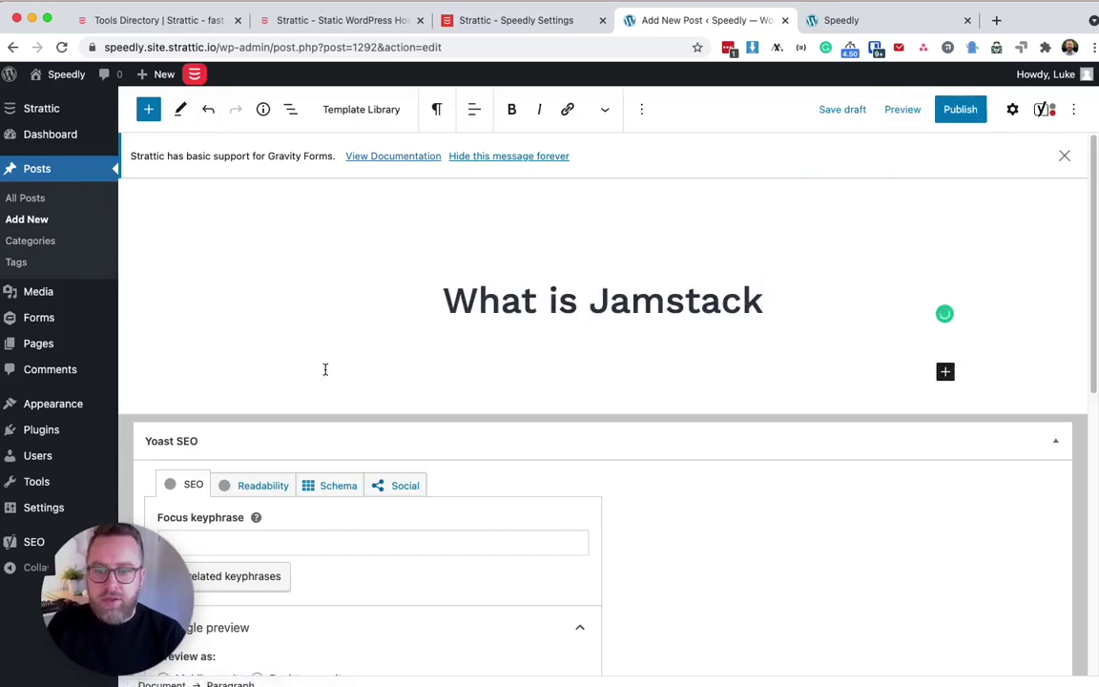
text(Jamstack is an architecture designed to make the webfaster, more secure, and easier to scale. It builds on many of the tools and workflows which developers love, and which bring maximum productivity.)
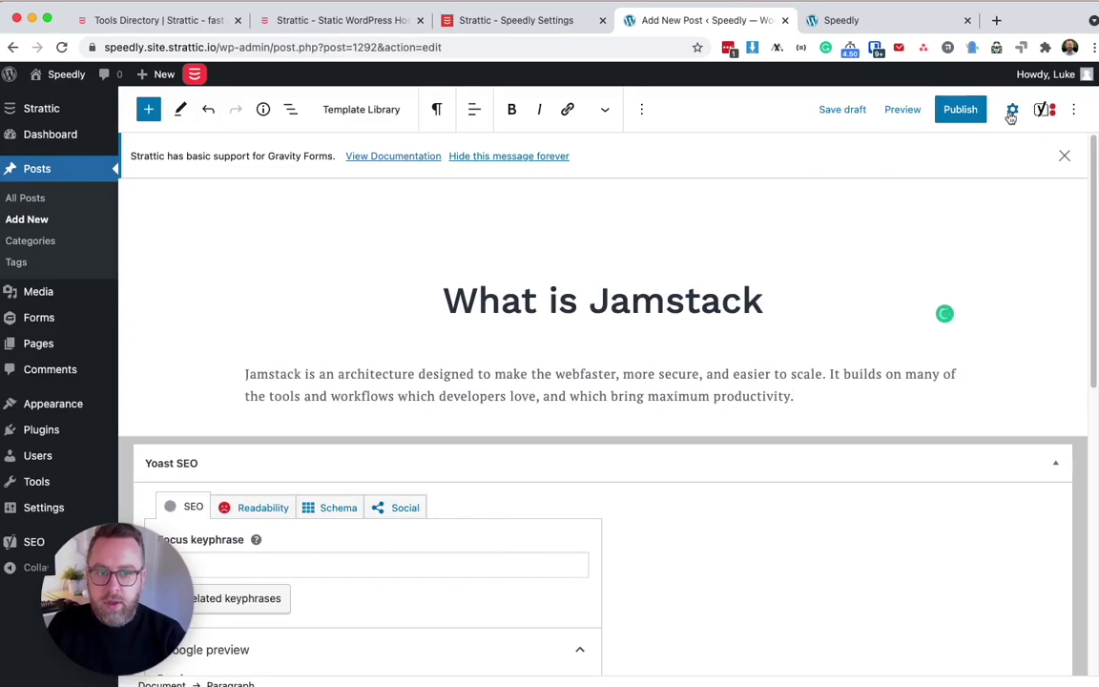
Step: Set the post's featured image to the first image in the Media Library
click(1013, 109)
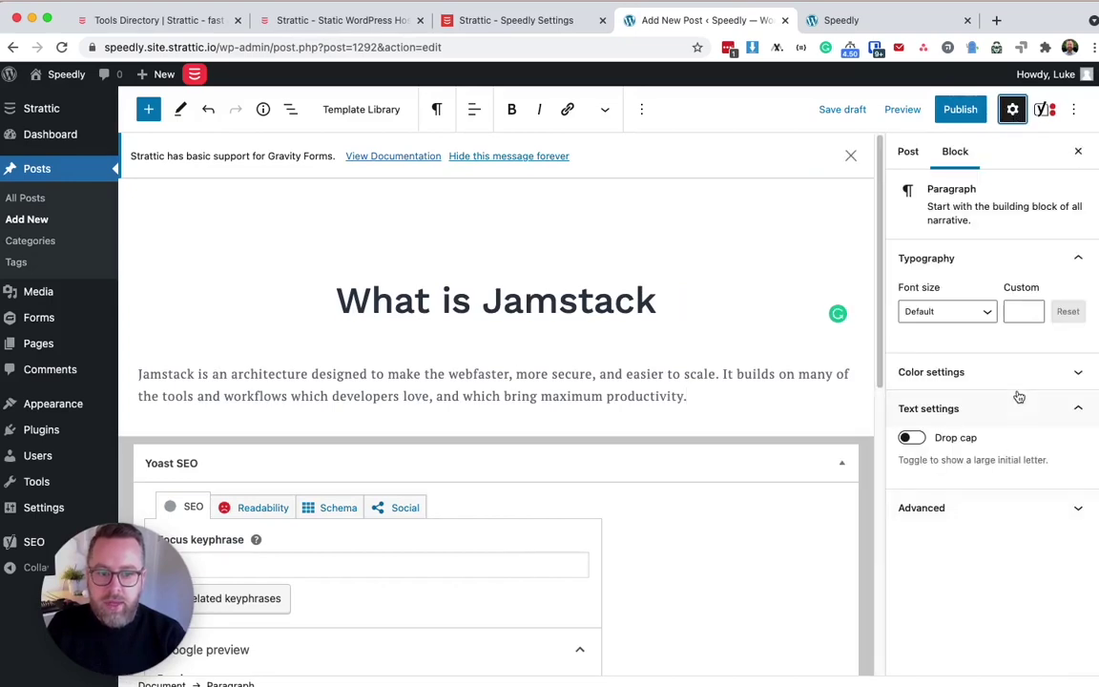
click(910, 153)
scroll(1006, 473, down, 5)
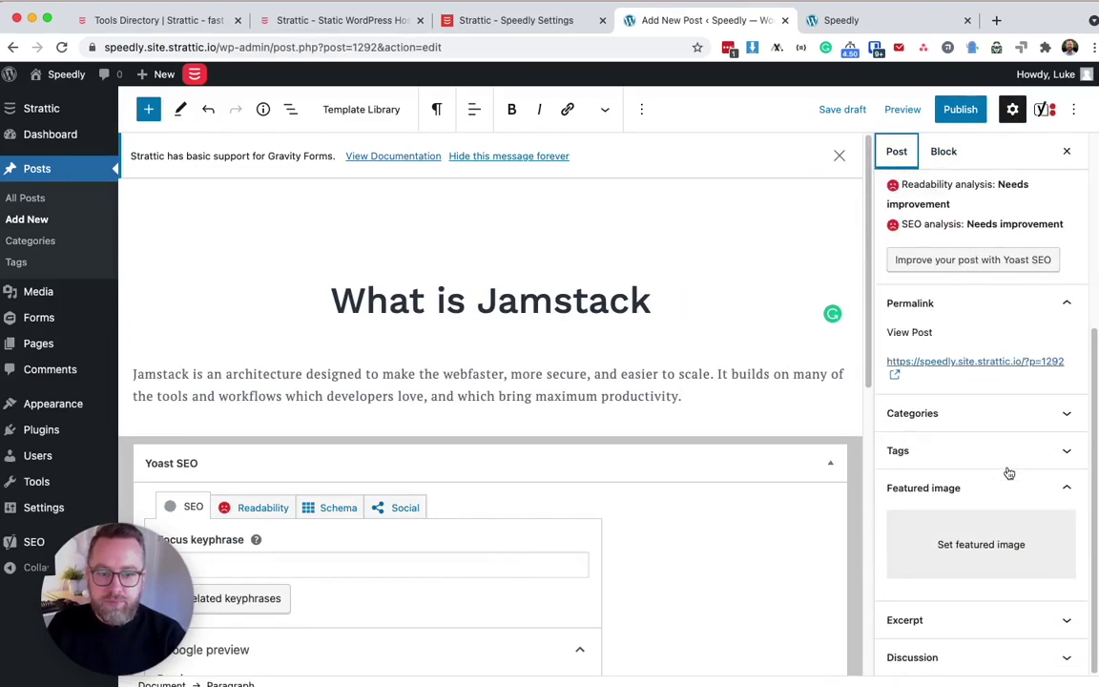
click(953, 540)
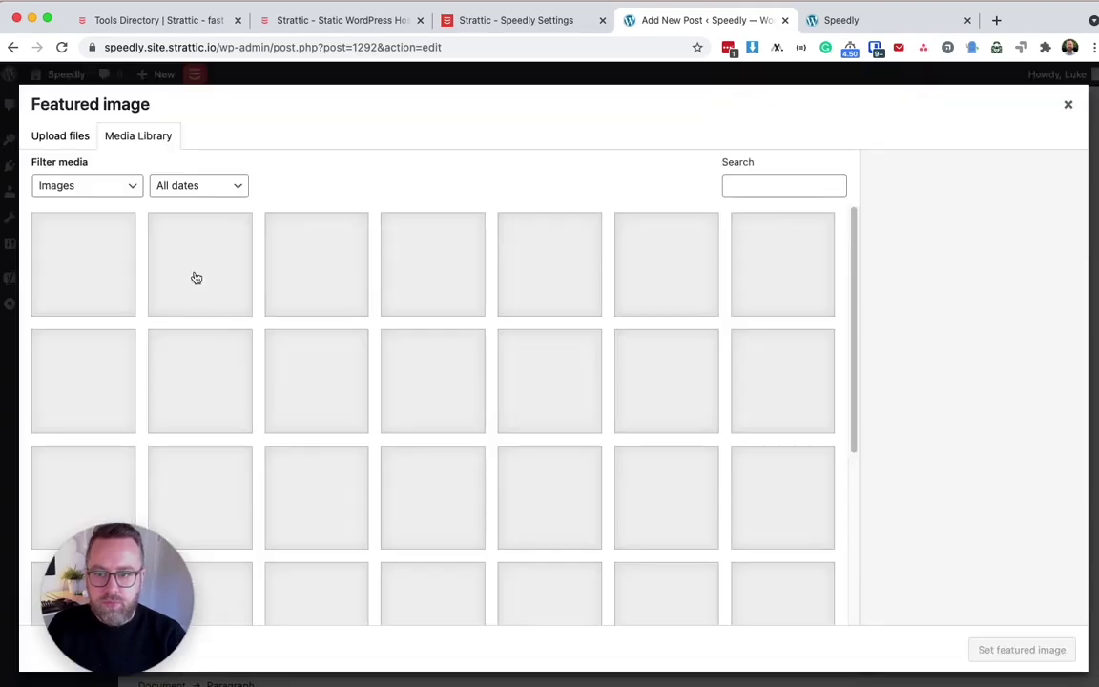
click(73, 270)
click(1020, 649)
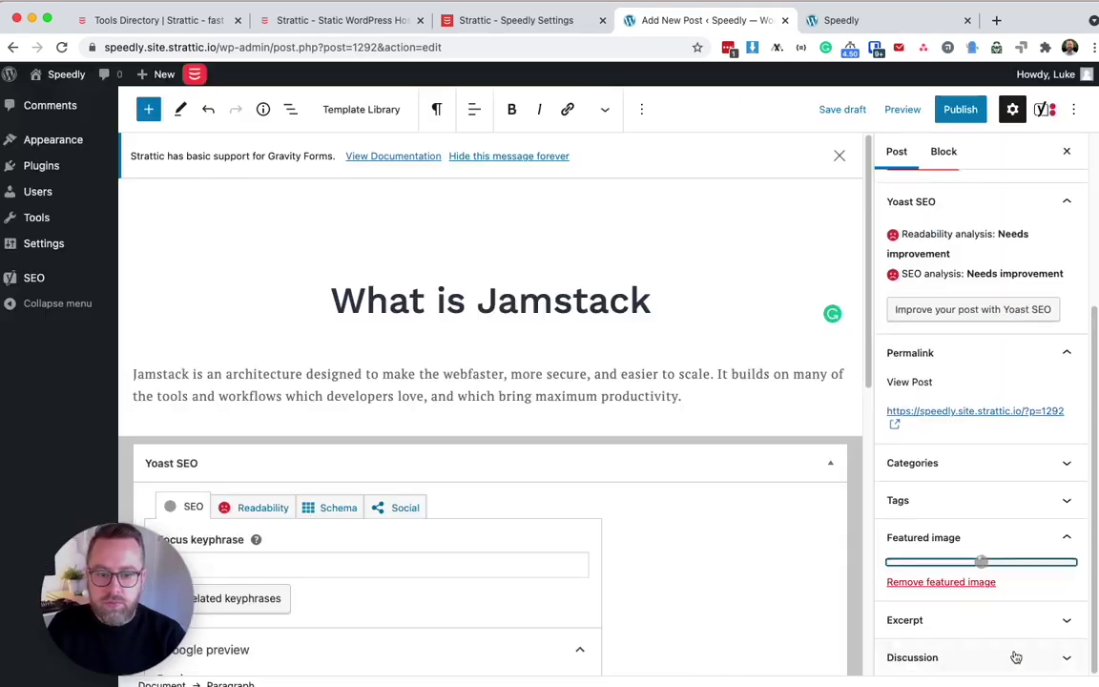
Step: Publish the "What is Jamstack" post and review it on the WordPress site
click(960, 109)
click(941, 107)
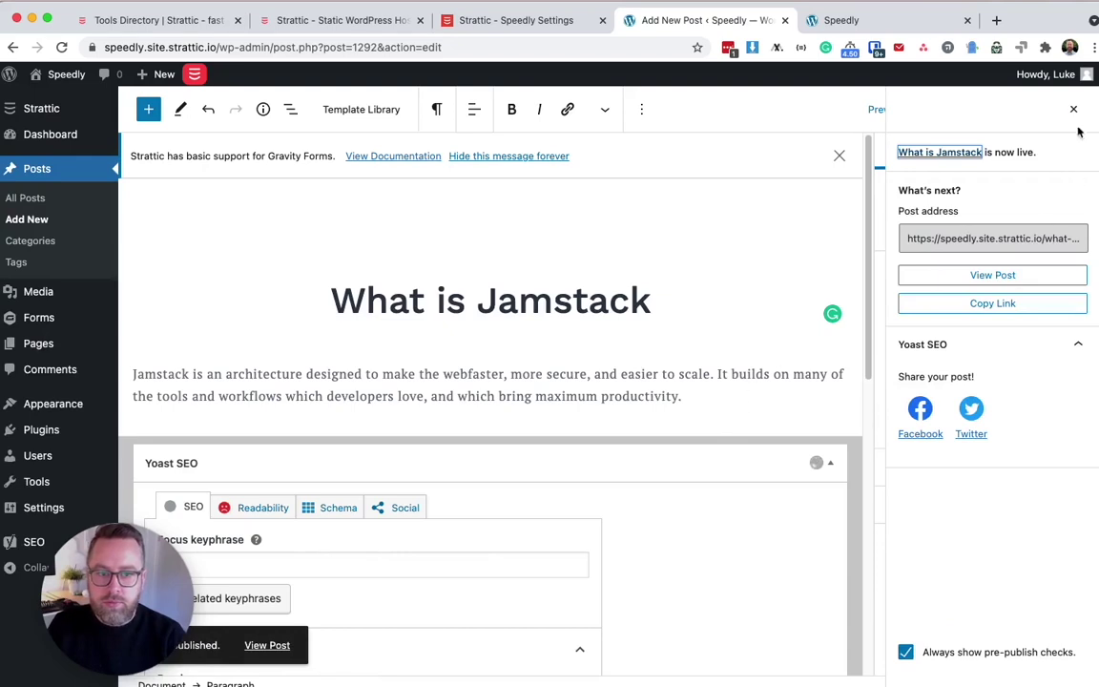
click(997, 276)
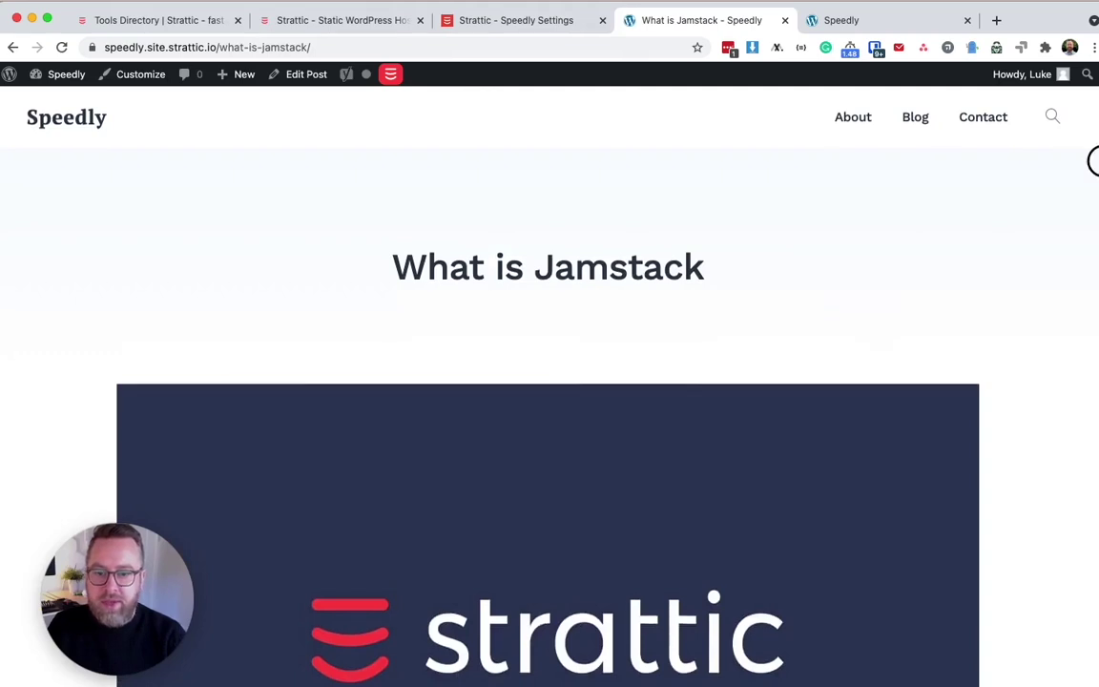
scroll(1092, 162, down, 5)
scroll(1087, 412, down, 5)
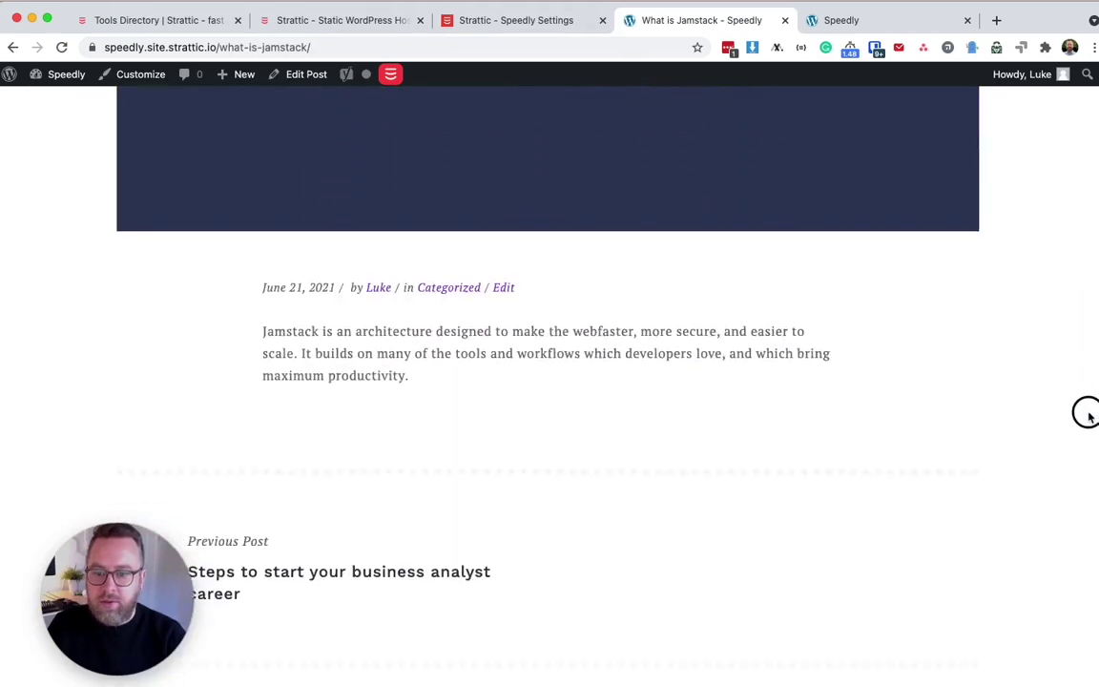
scroll(1072, 318, up, 10)
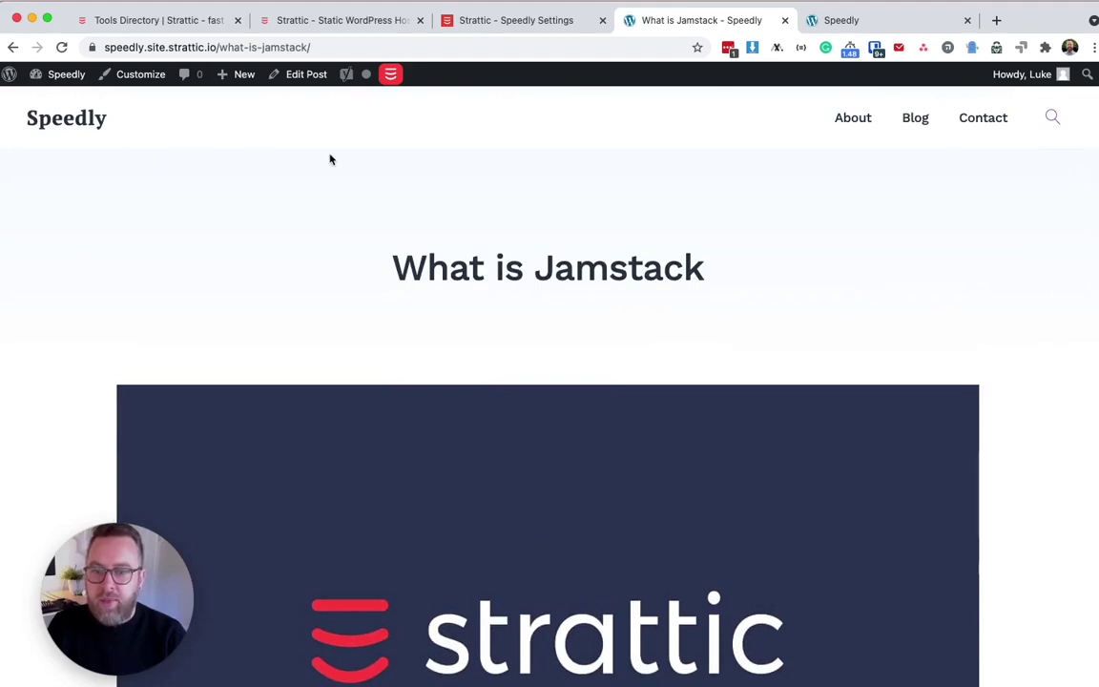
Step: Run a Quick Publish to the Strattic preview environment and open the preview site
mouse_move(392, 76)
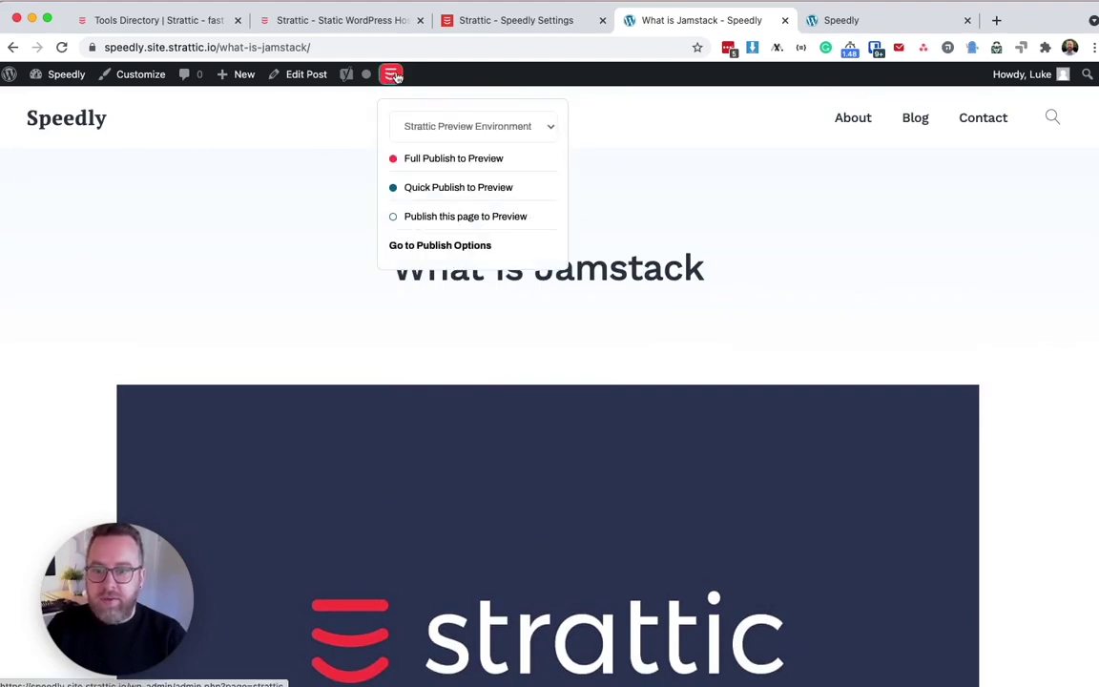
click(425, 188)
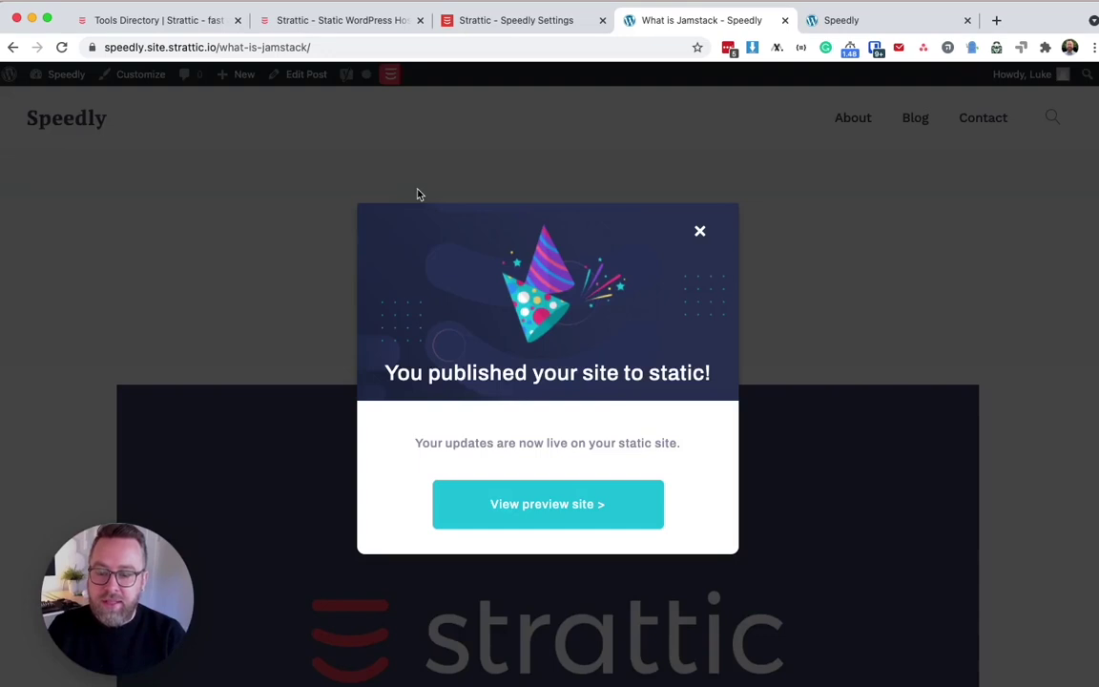
click(530, 504)
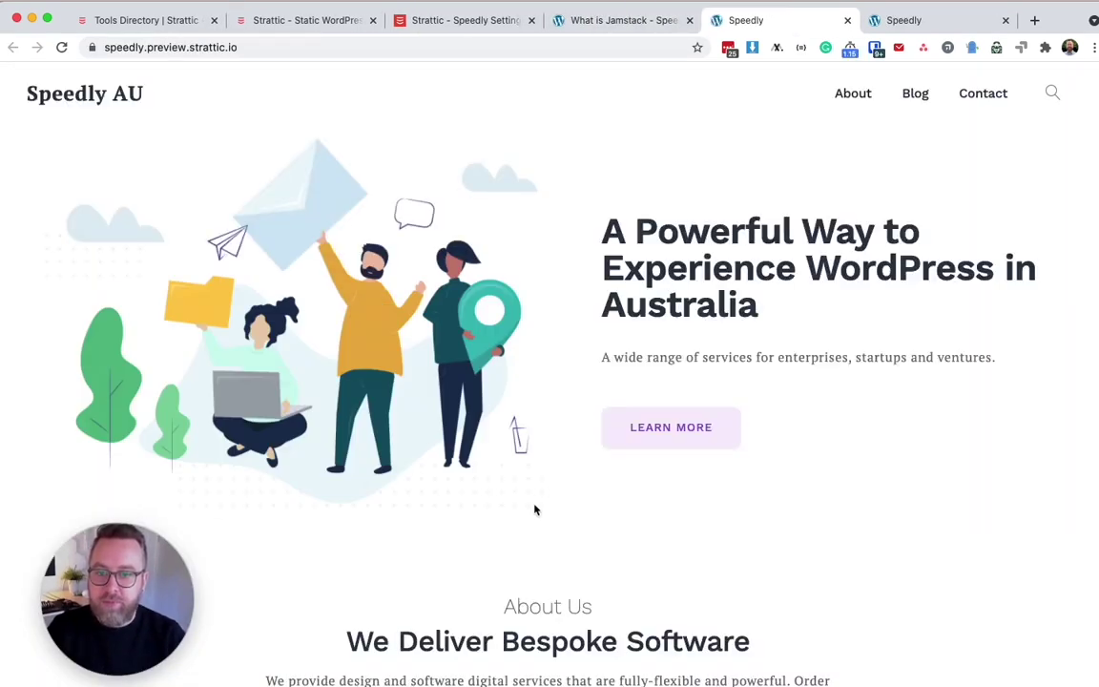
Step: Open the "What is Jamstack" post from the preview site's blog and check its paragraph for the "webfaster" typo
click(916, 95)
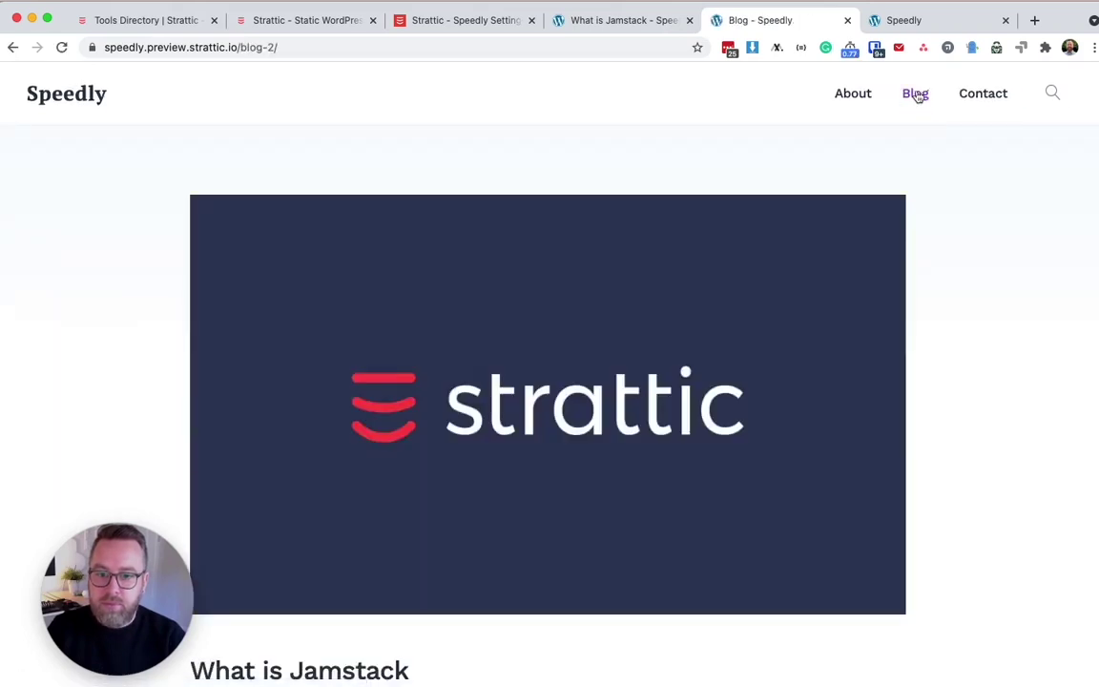
scroll(1093, 95, down, 5)
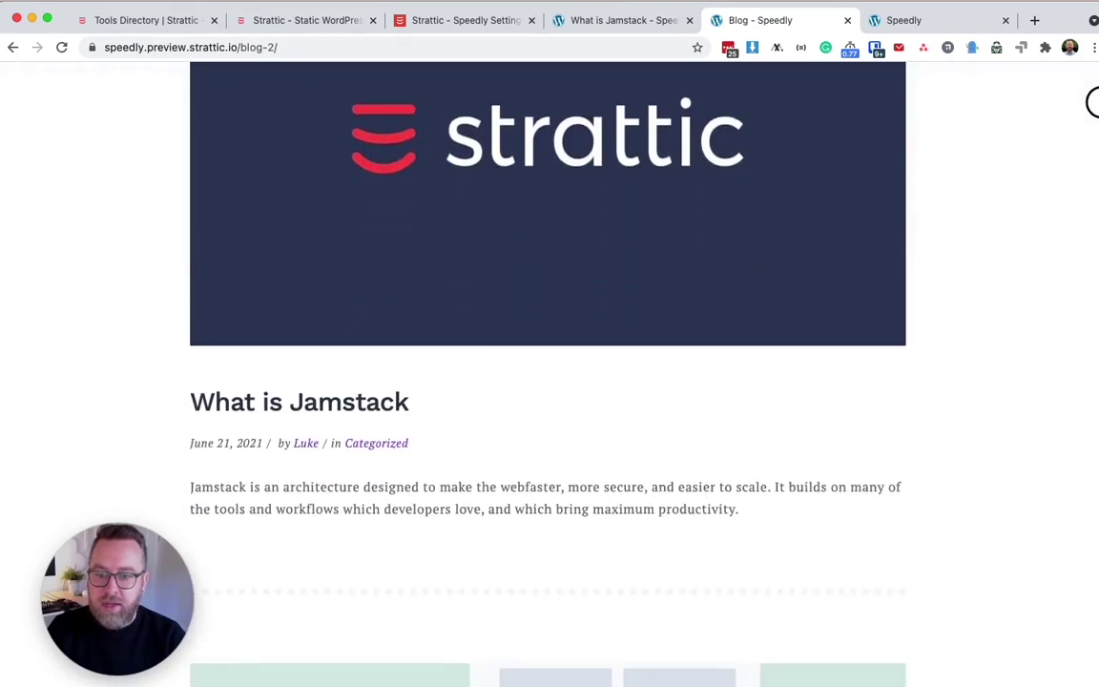
click(488, 234)
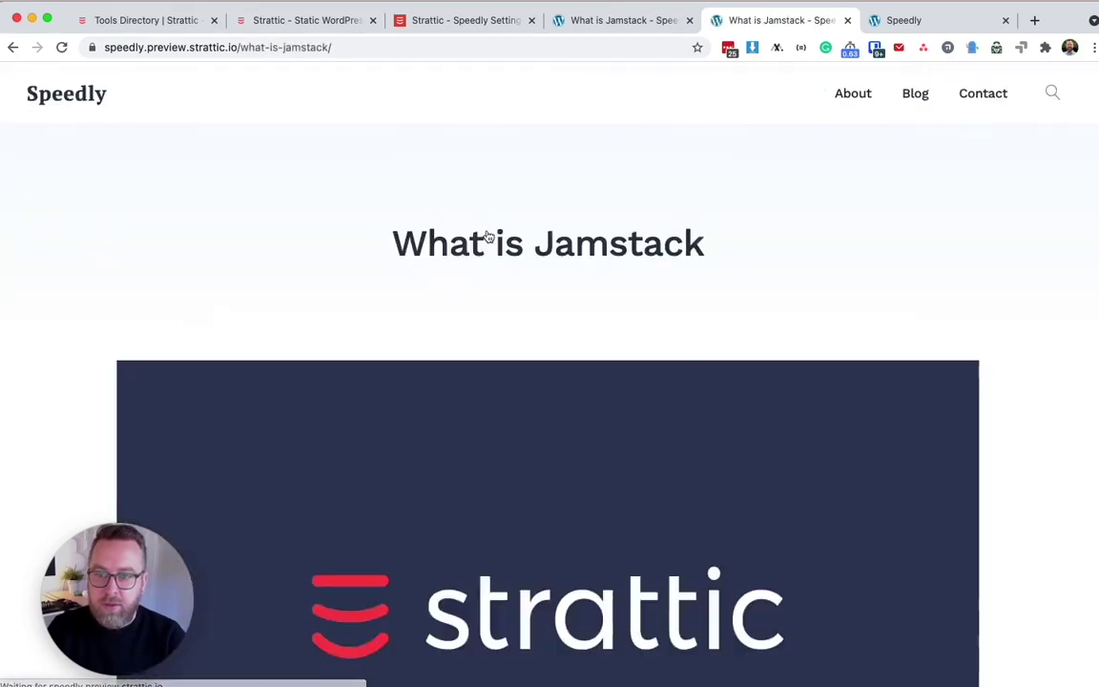
drag(1095, 126, 1094, 356)
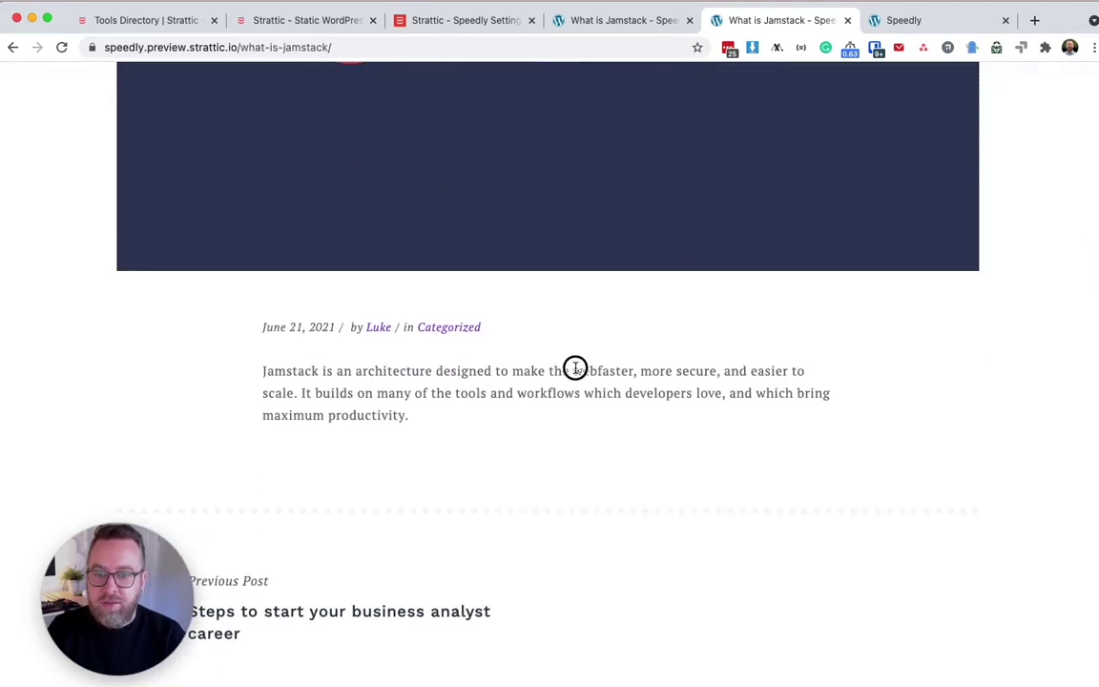
drag(574, 370, 633, 370)
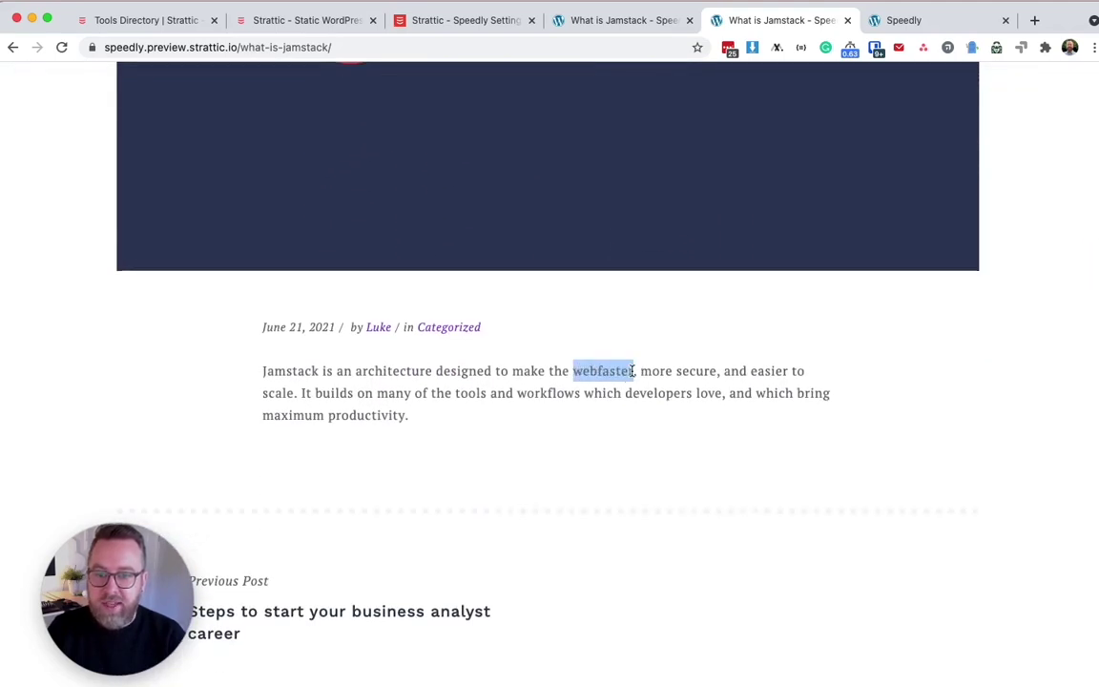
Step: Return to the post on the WordPress site, open it for editing and correct "webfaster" to "web faster" in the paragraph
click(645, 25)
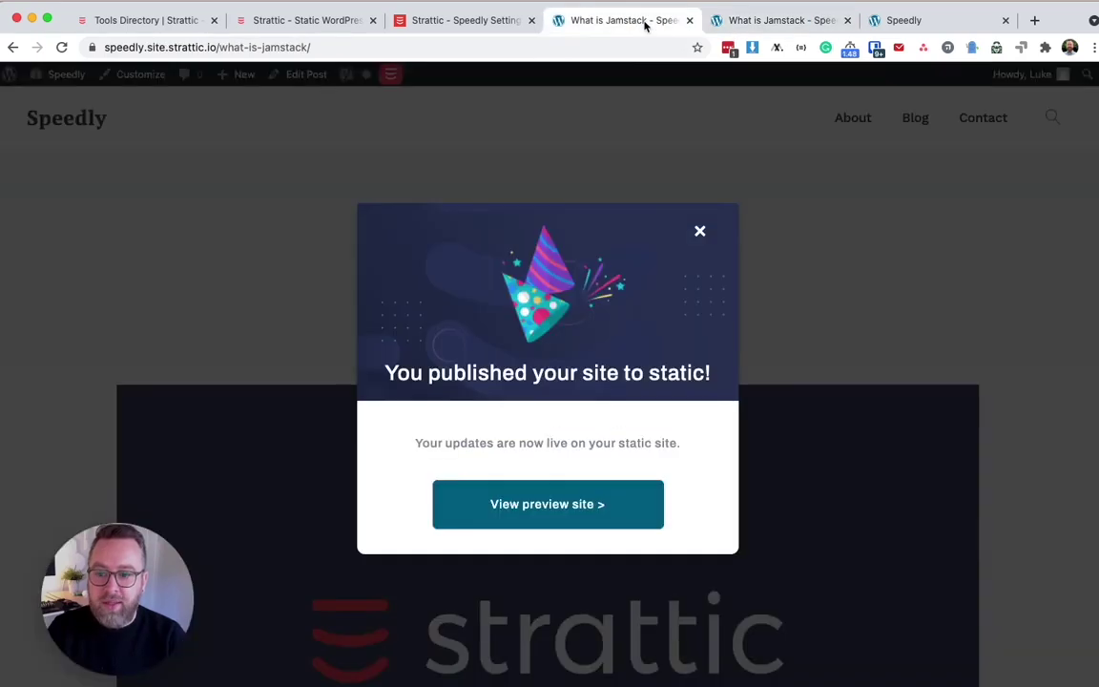
click(699, 231)
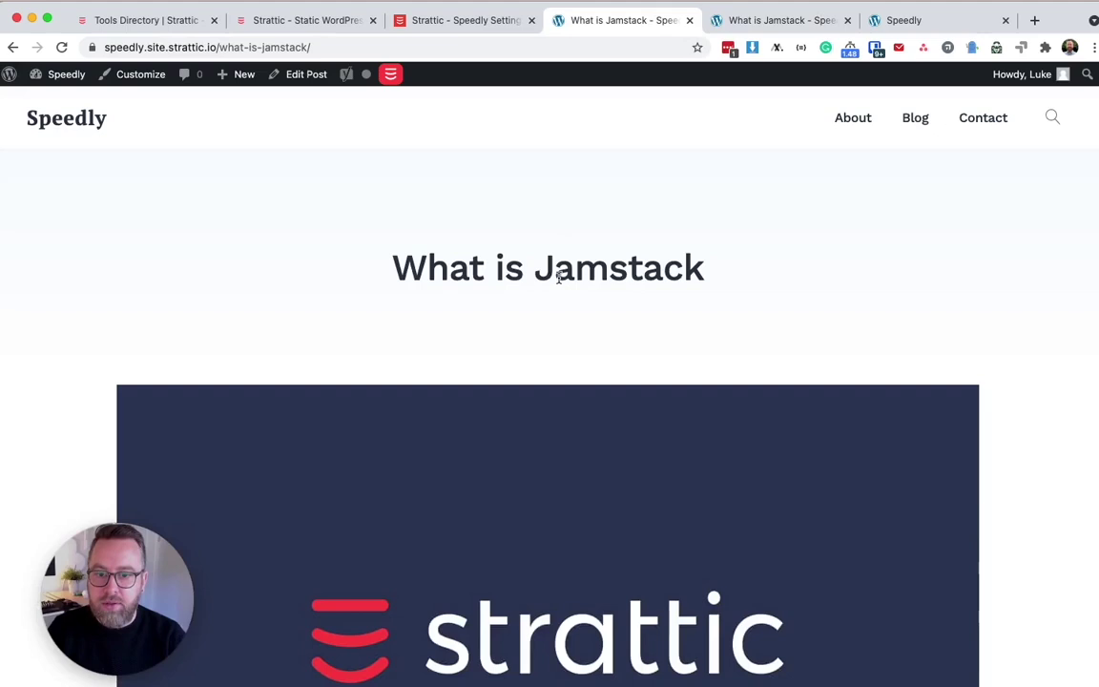
scroll(560, 278, down, 10)
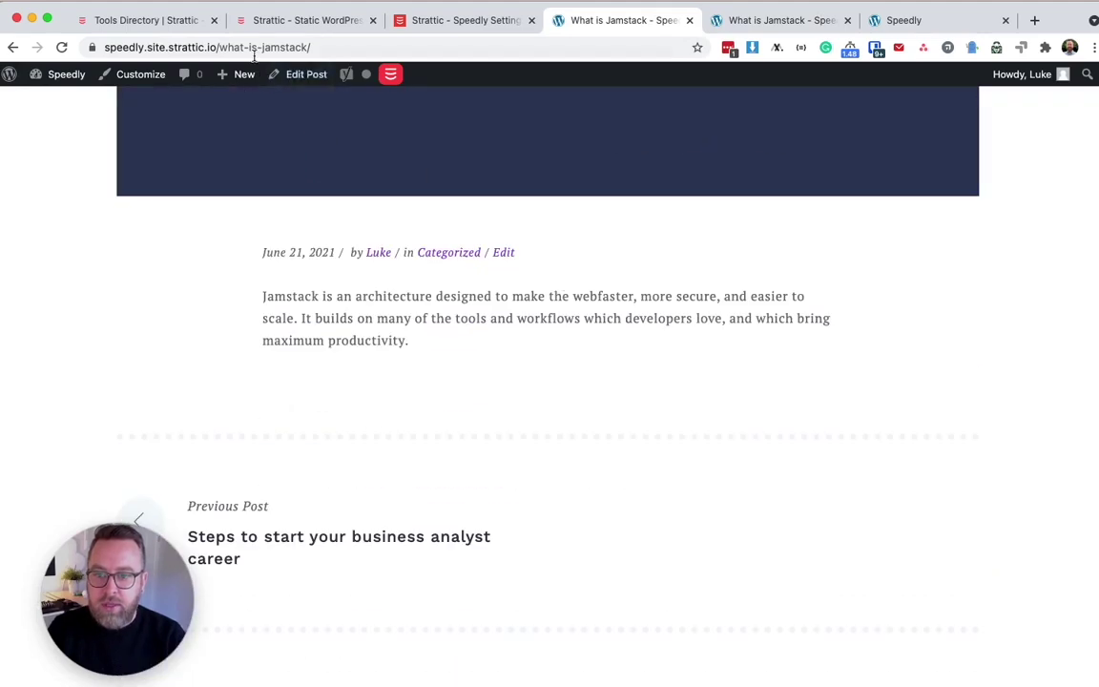
click(299, 77)
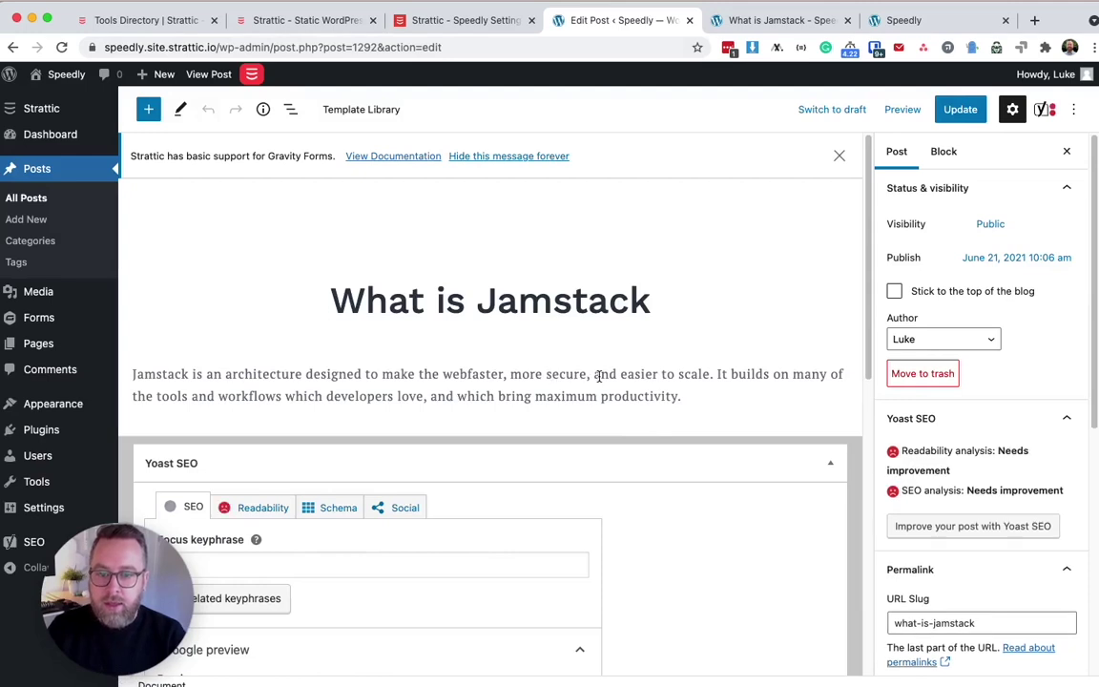
click(490, 375)
click(471, 373)
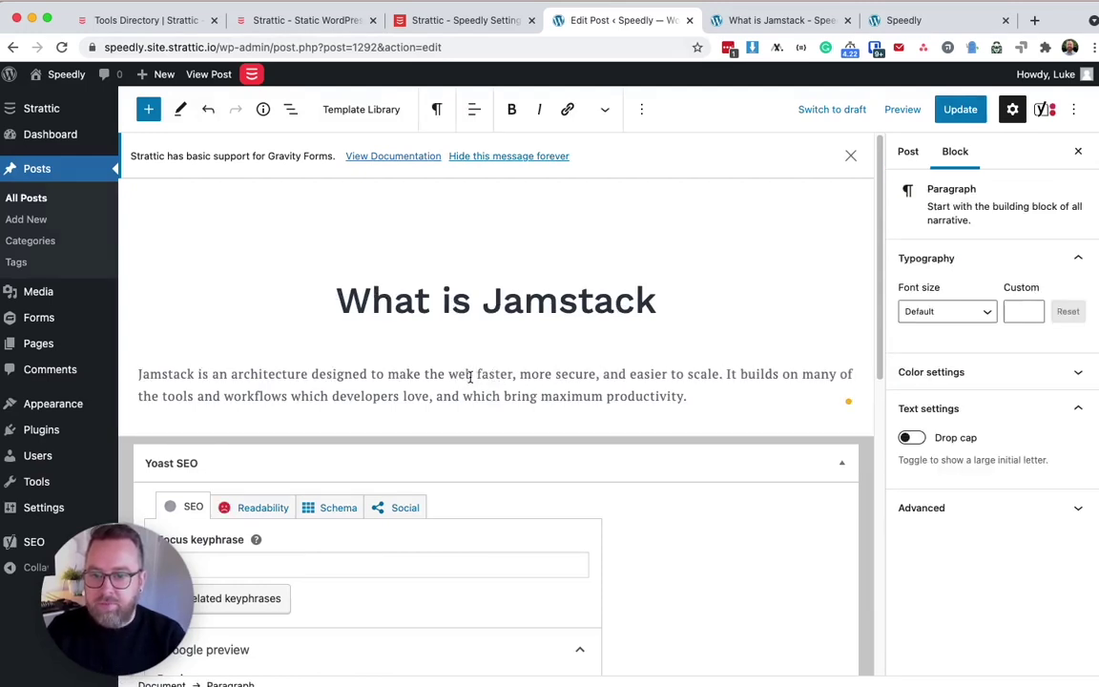
Step: Make "faster", "secure," and "easier to scale" bold in the post's paragraph
drag(477, 373, 593, 374)
key(super+b)
key(super+b)
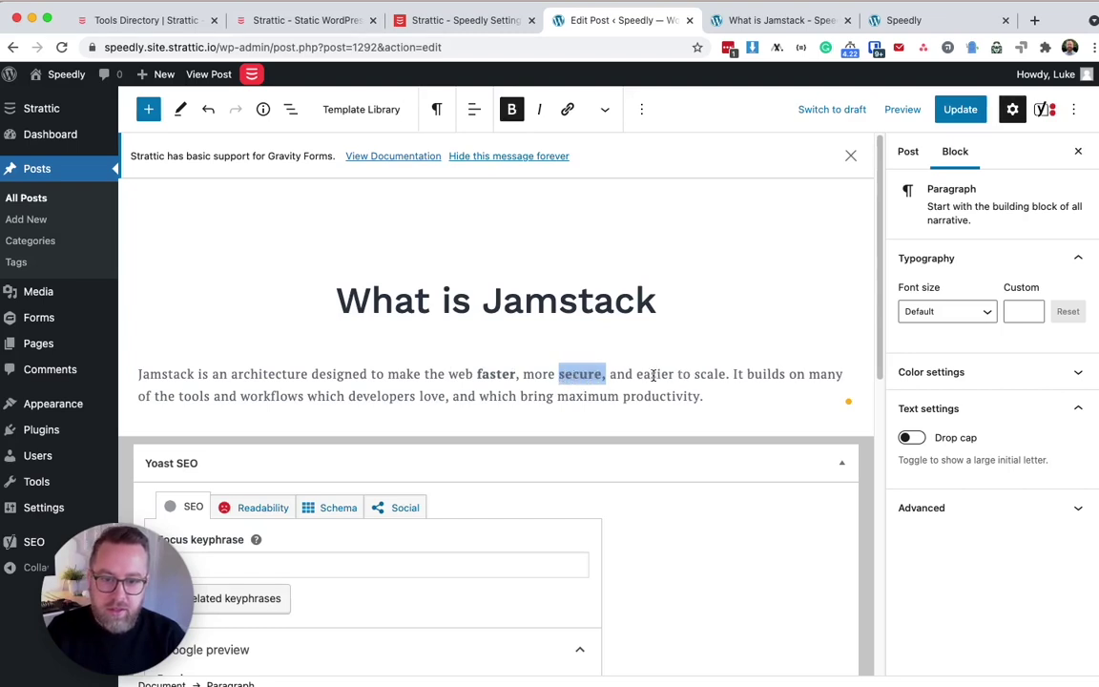
drag(637, 373, 726, 375)
key(super+b)
click(715, 395)
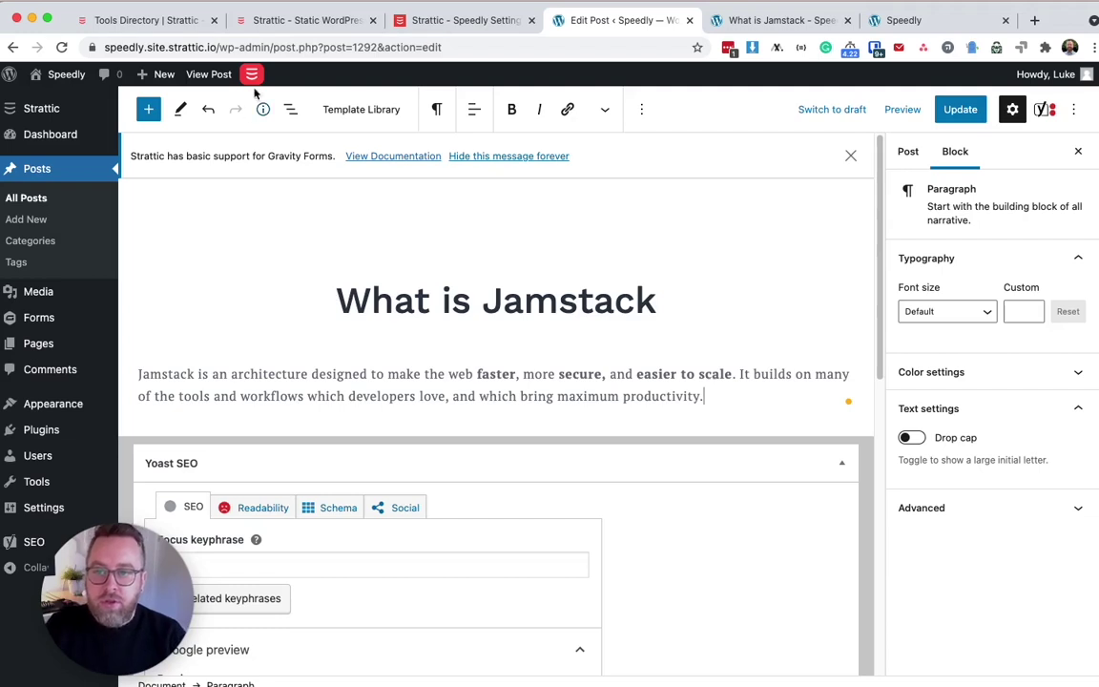
Step: Publish only this page to the Strattic preview environment and open the preview site
mouse_move(253, 78)
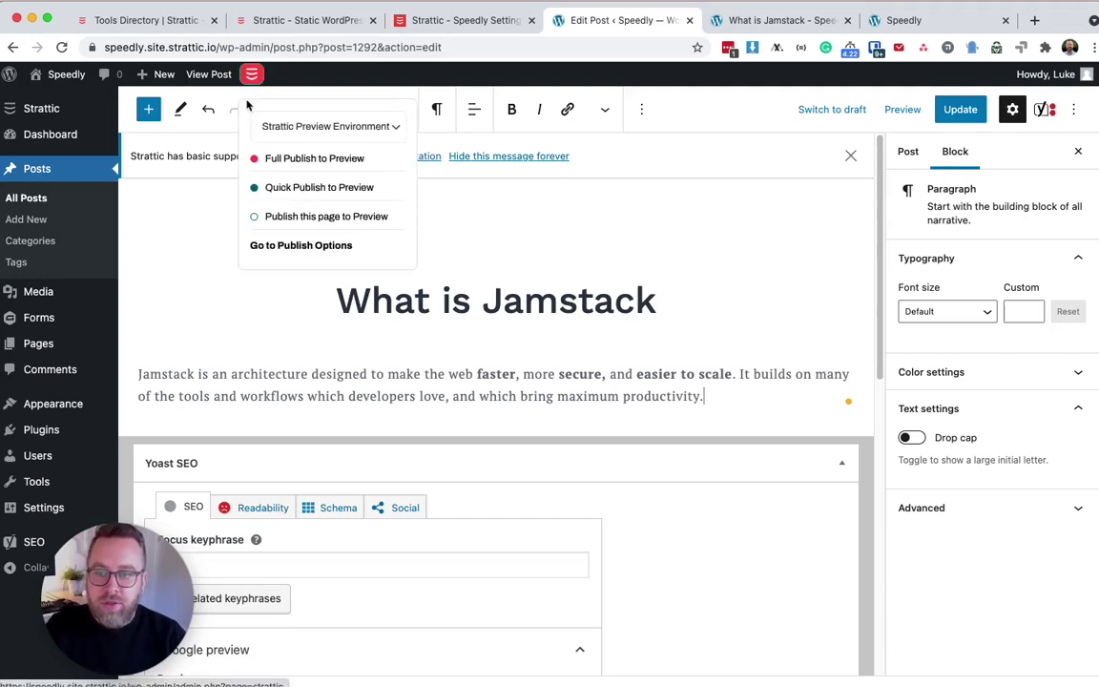
click(318, 223)
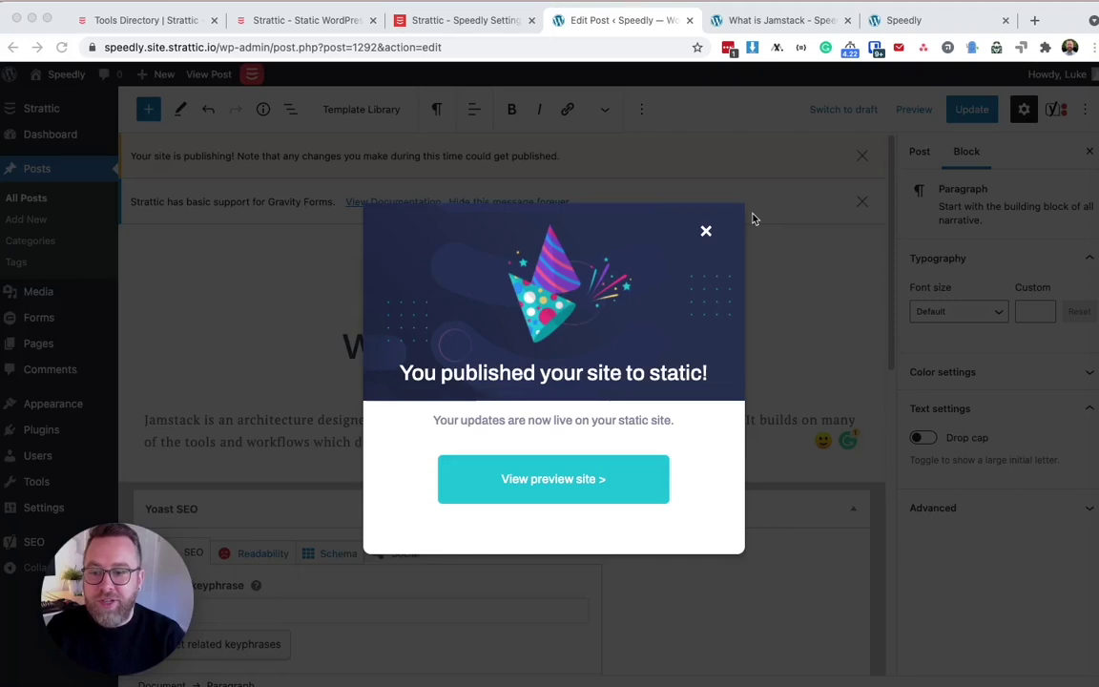
click(560, 488)
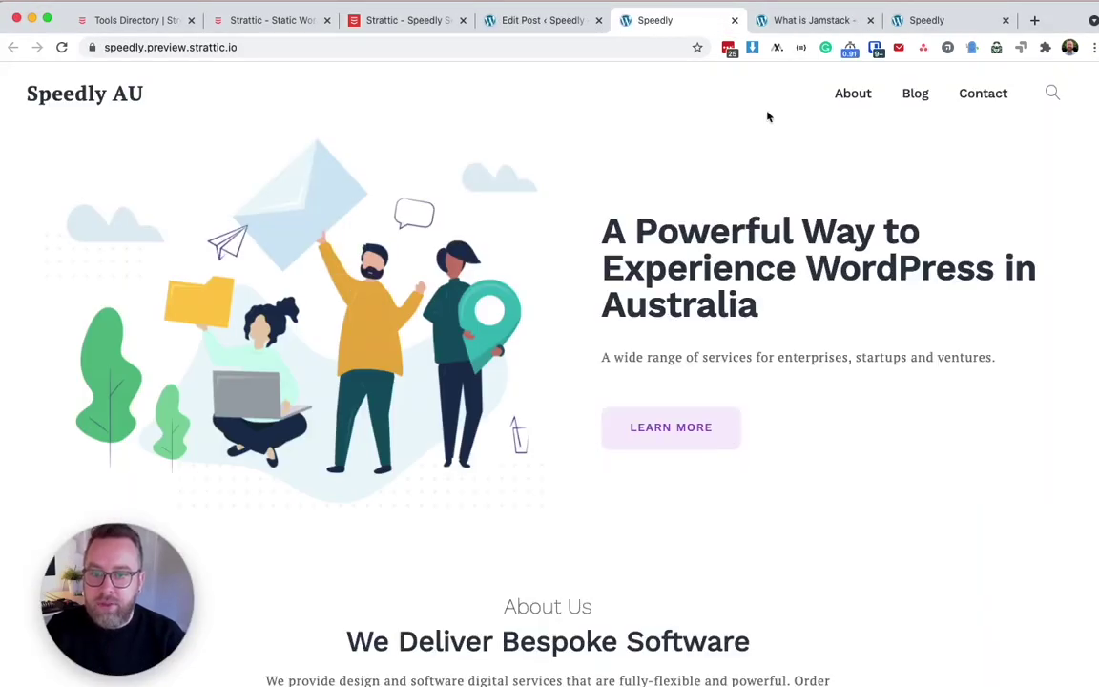
Step: Open the "What is Jamstack" post from the preview blog and check the corrected, bolded wording in its paragraph
click(914, 94)
click(509, 313)
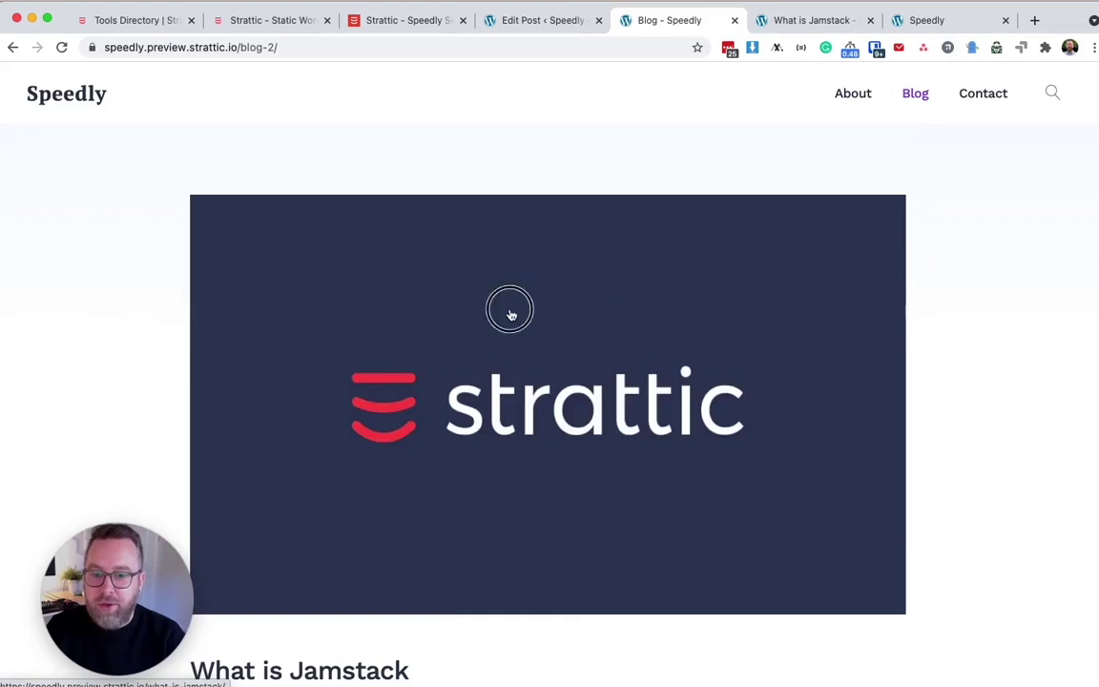
drag(1090, 135, 1079, 275)
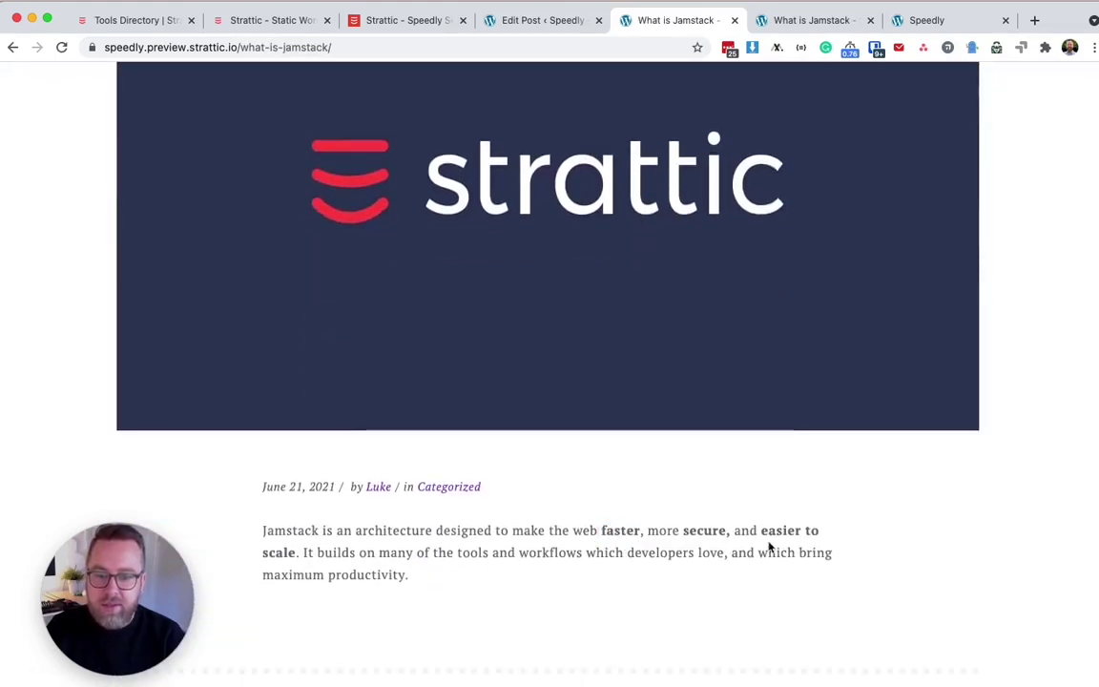
drag(802, 531, 593, 520)
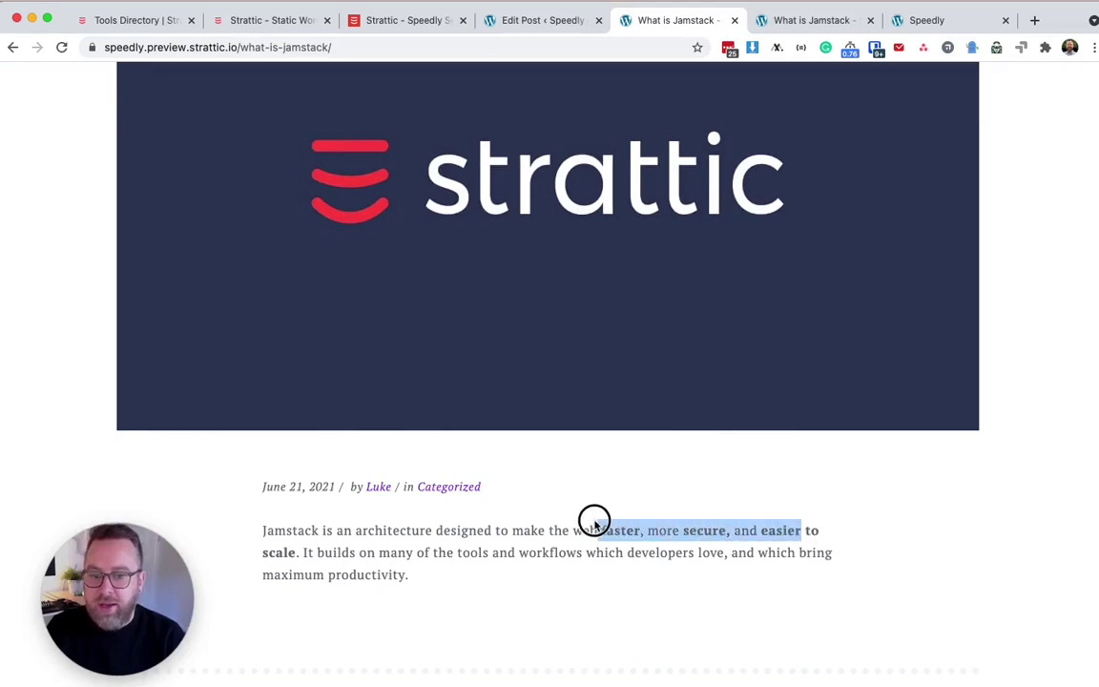
click(584, 576)
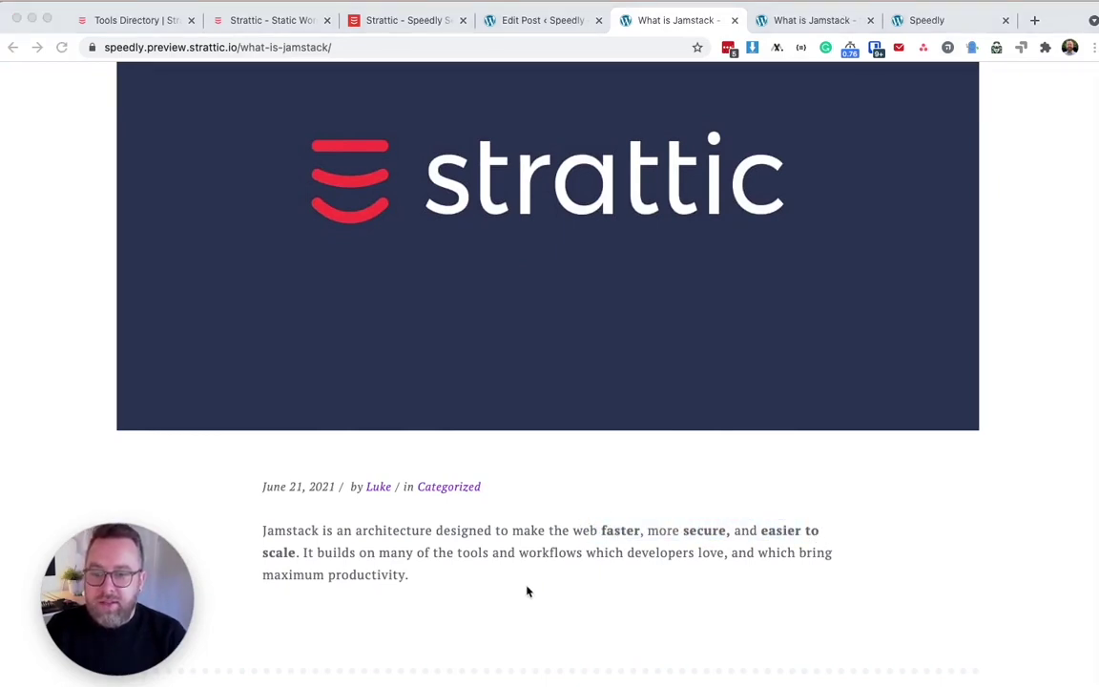
Step: View the preview site's Contact page and return to its home page
scroll(527, 591, up, 5)
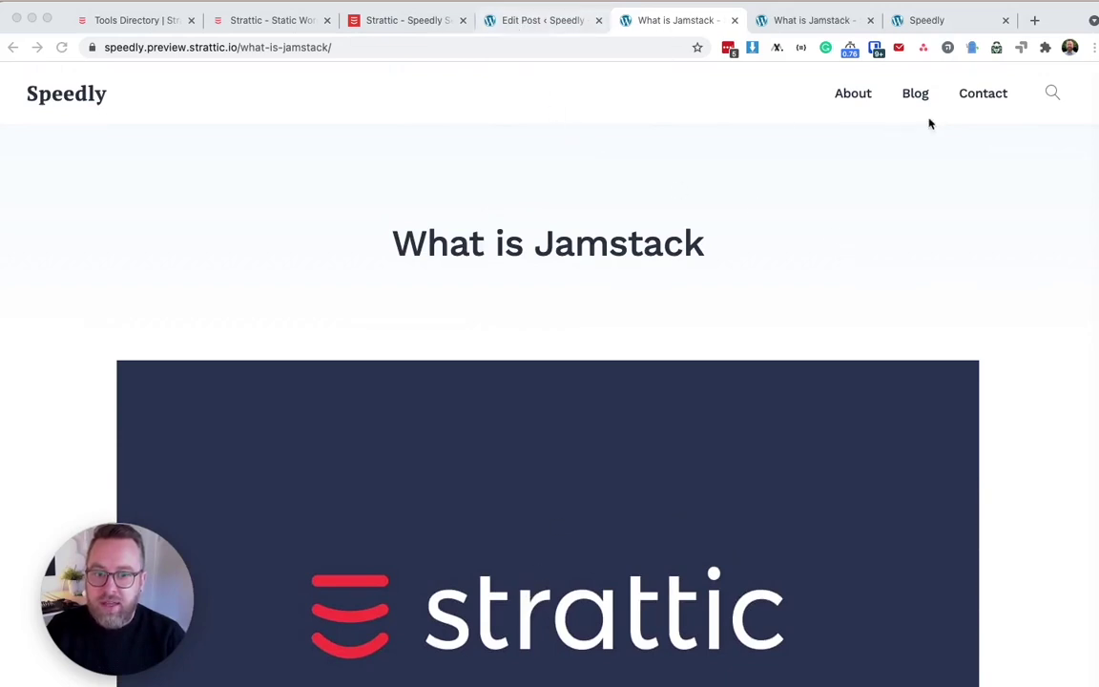
click(969, 96)
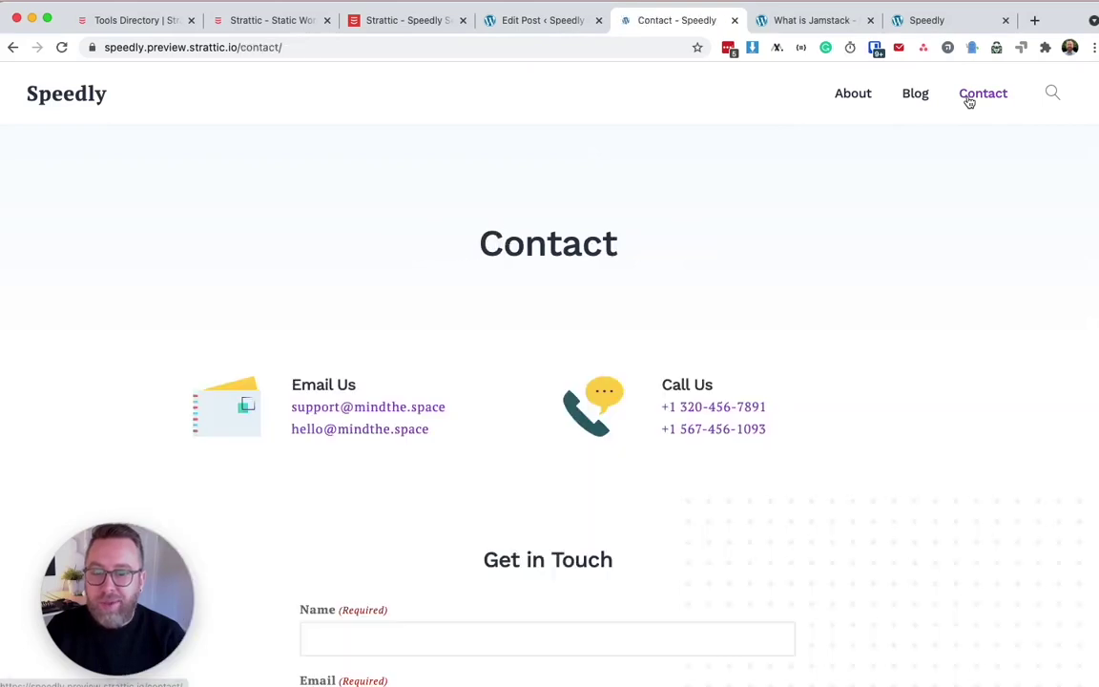
click(71, 95)
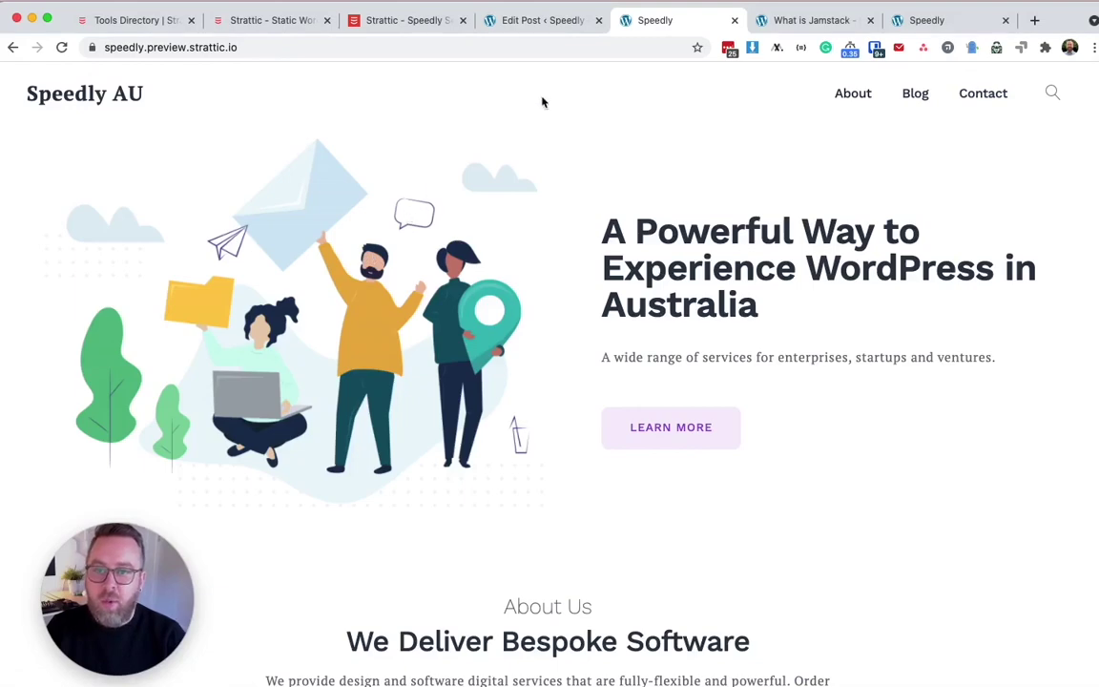
Step: Return to the post editor, dismiss the publish confirmation and run a Full Publish to the Strattic Live Environment
click(537, 20)
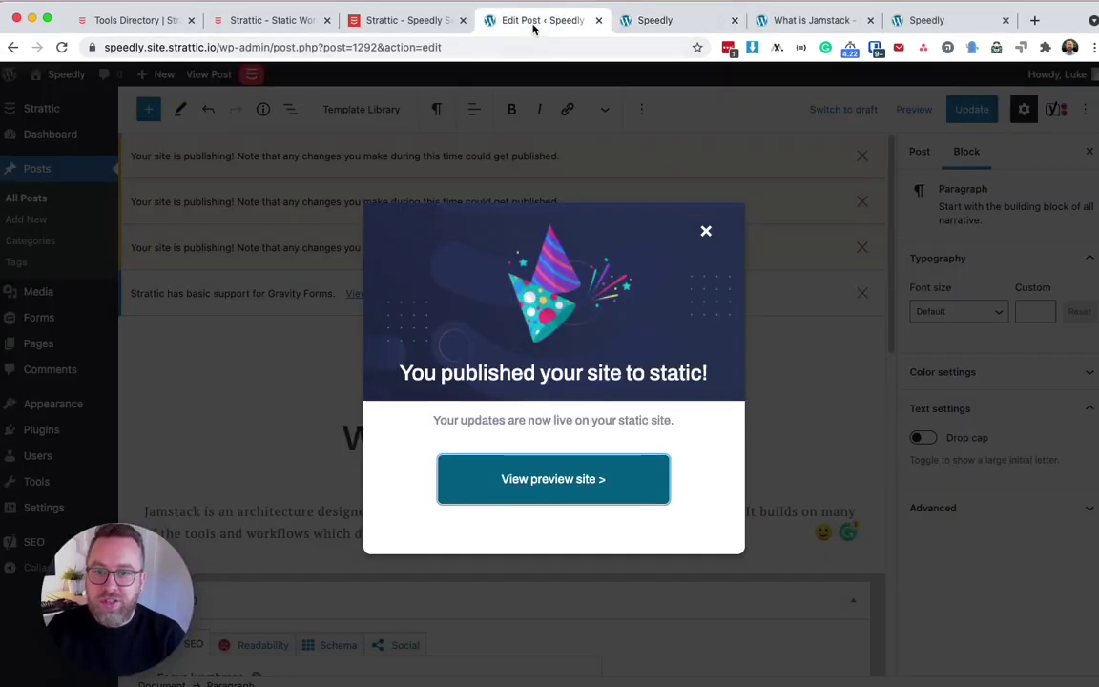
click(706, 232)
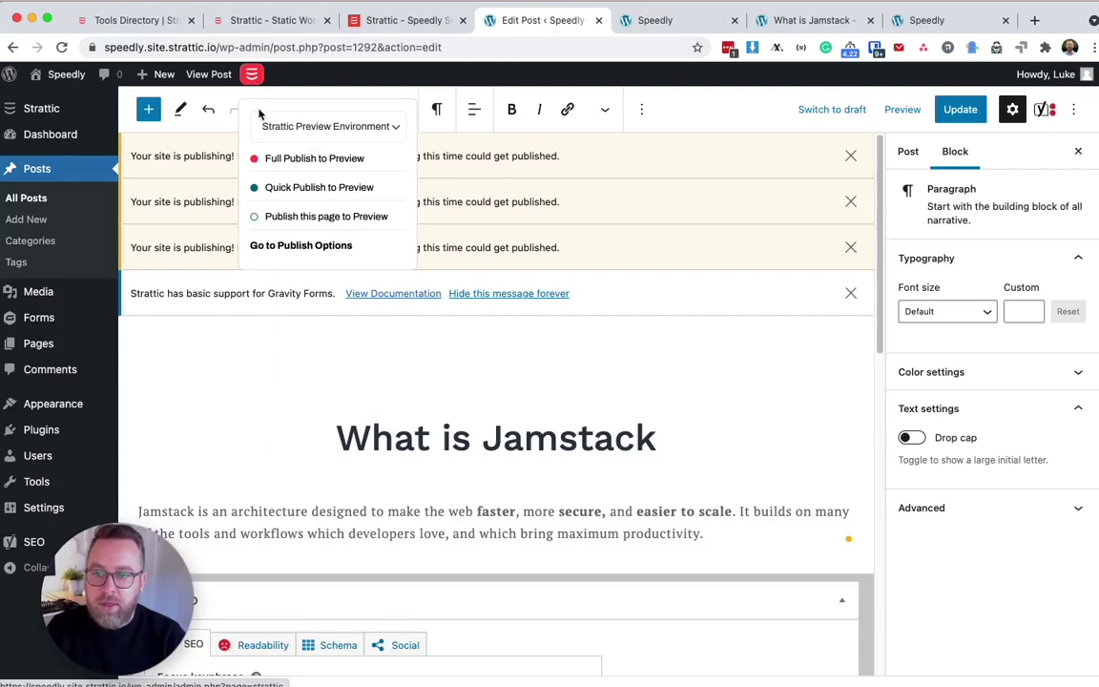
click(305, 129)
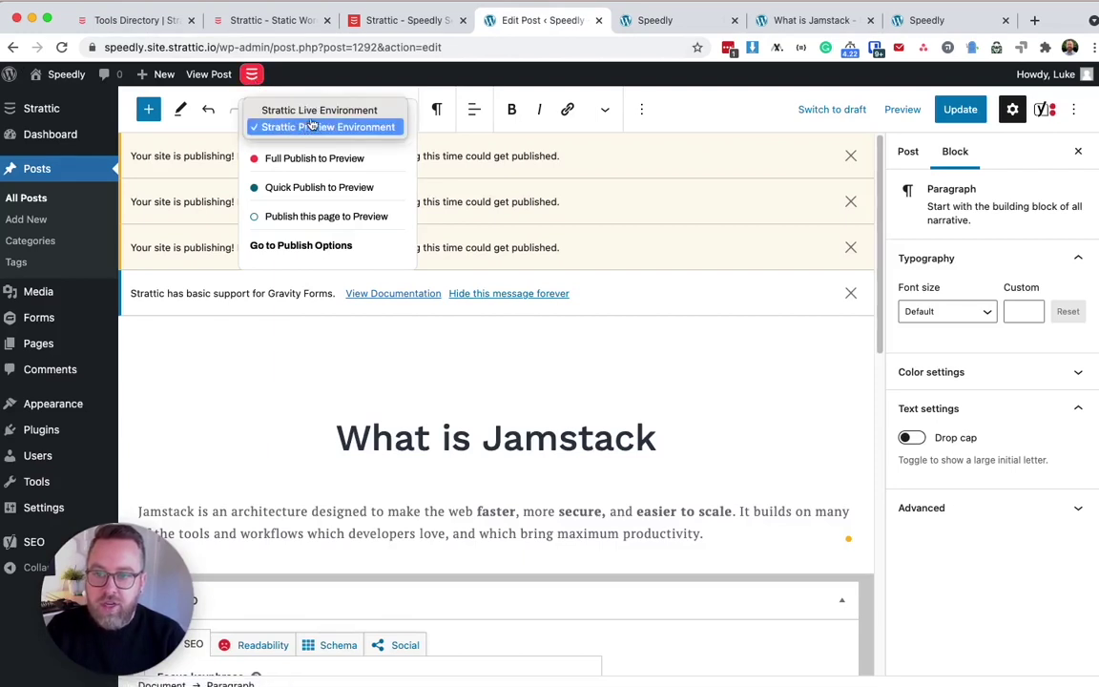
click(312, 111)
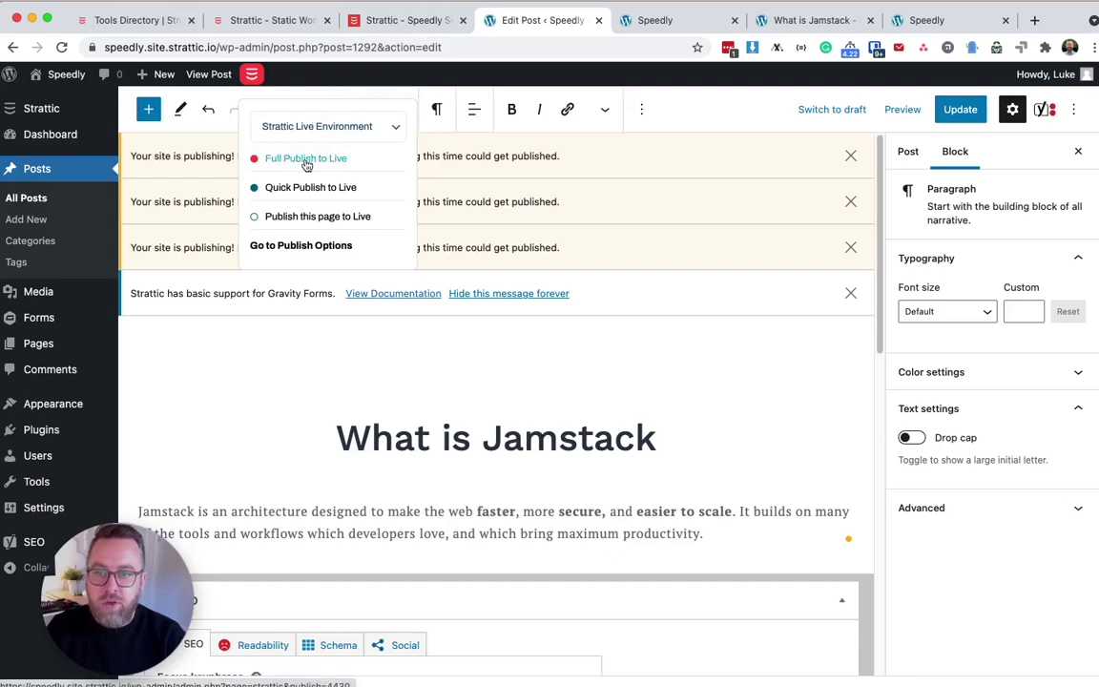
click(306, 158)
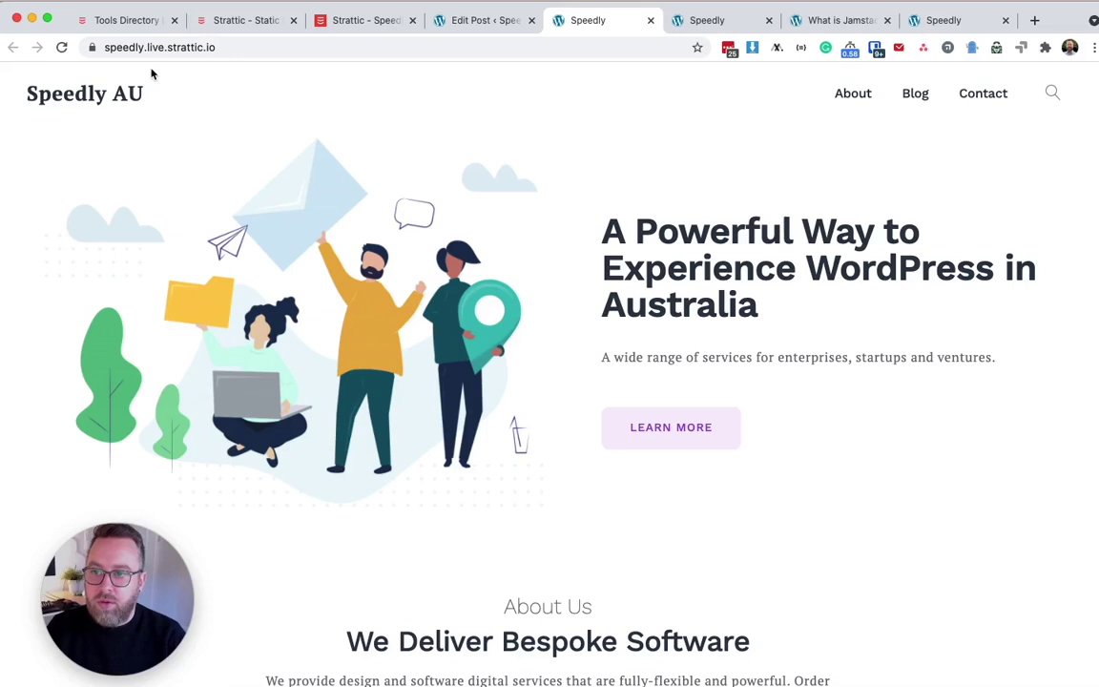
Step: Check the live site's address and search the live site for "Jamstack"
drag(146, 48, 296, 48)
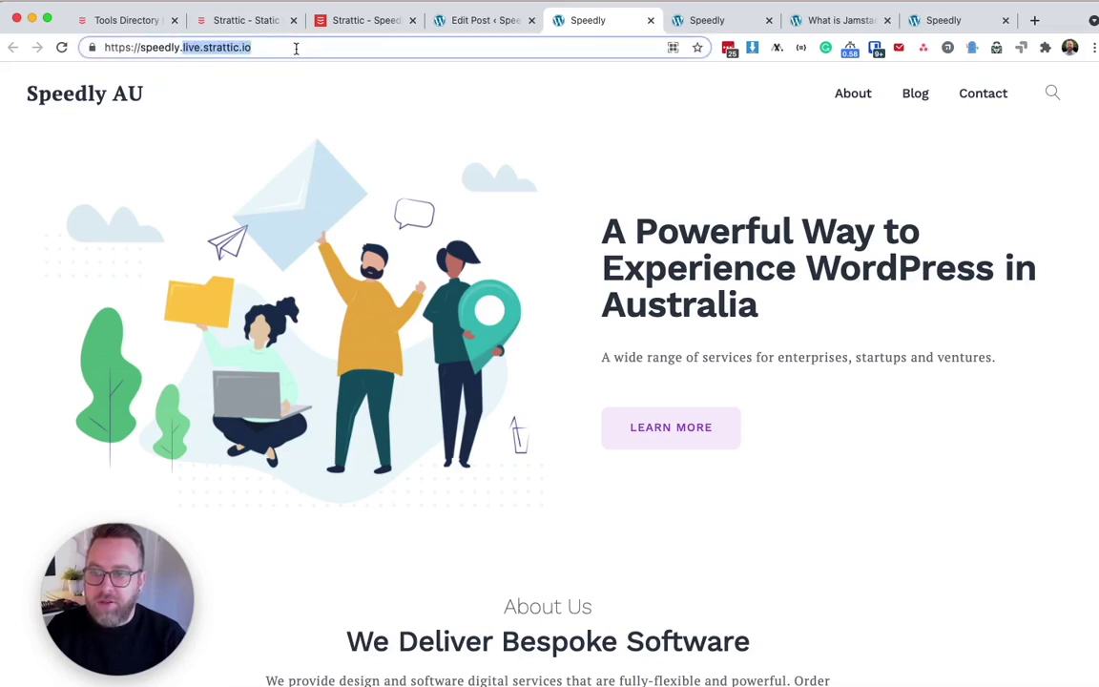
click(310, 164)
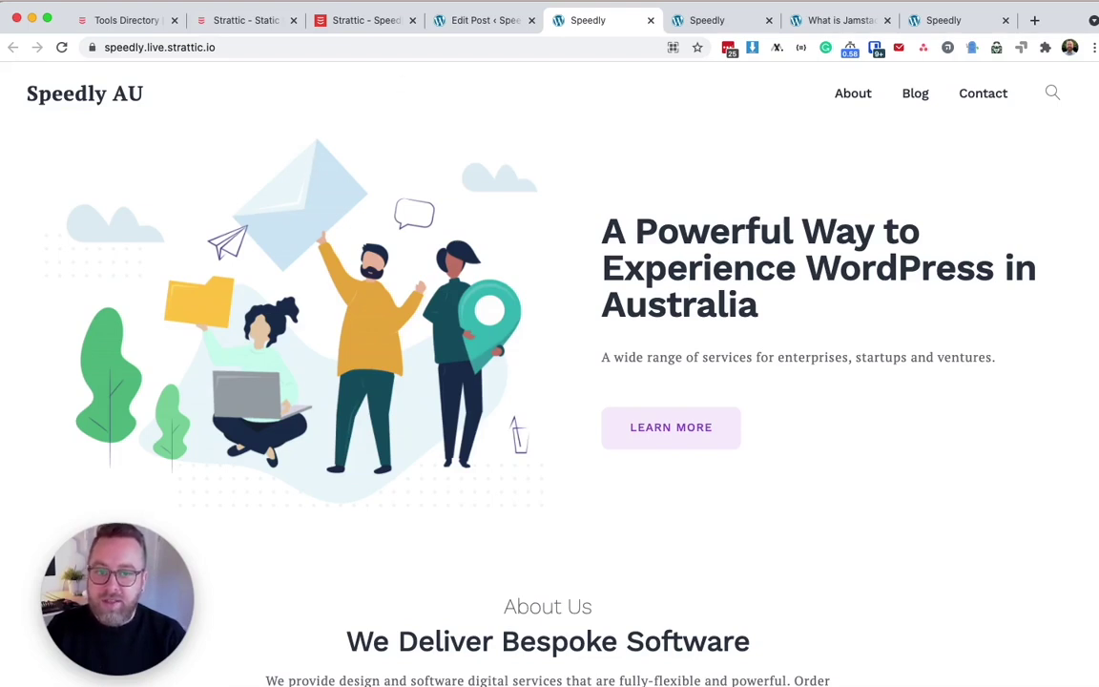
click(1053, 96)
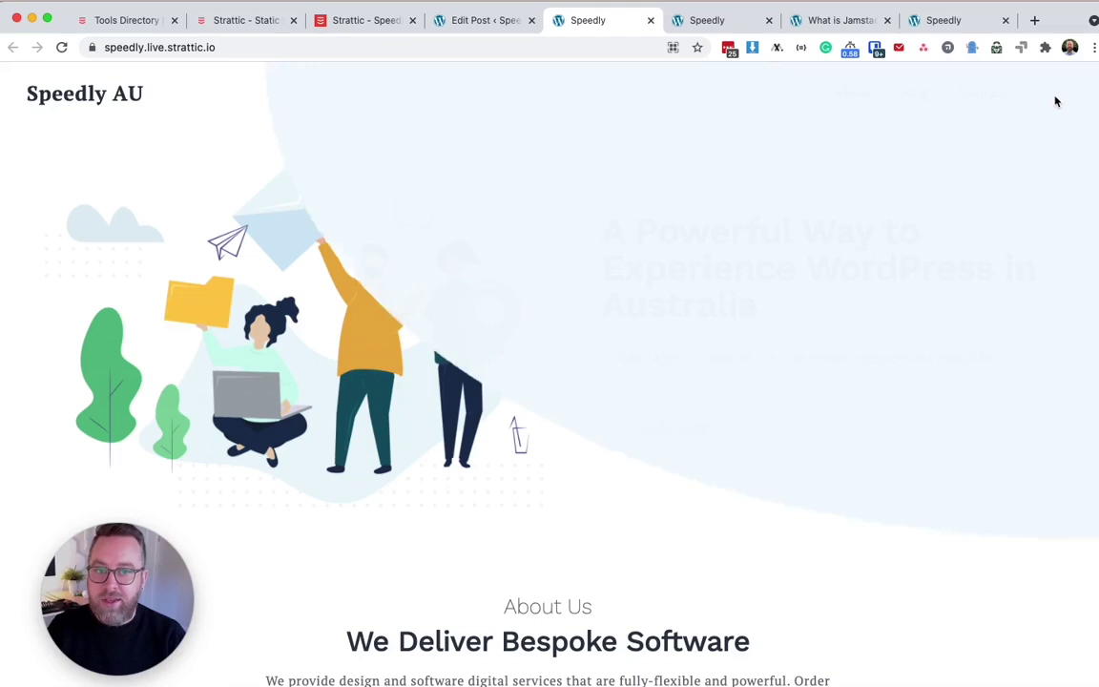
text(Jamstack)
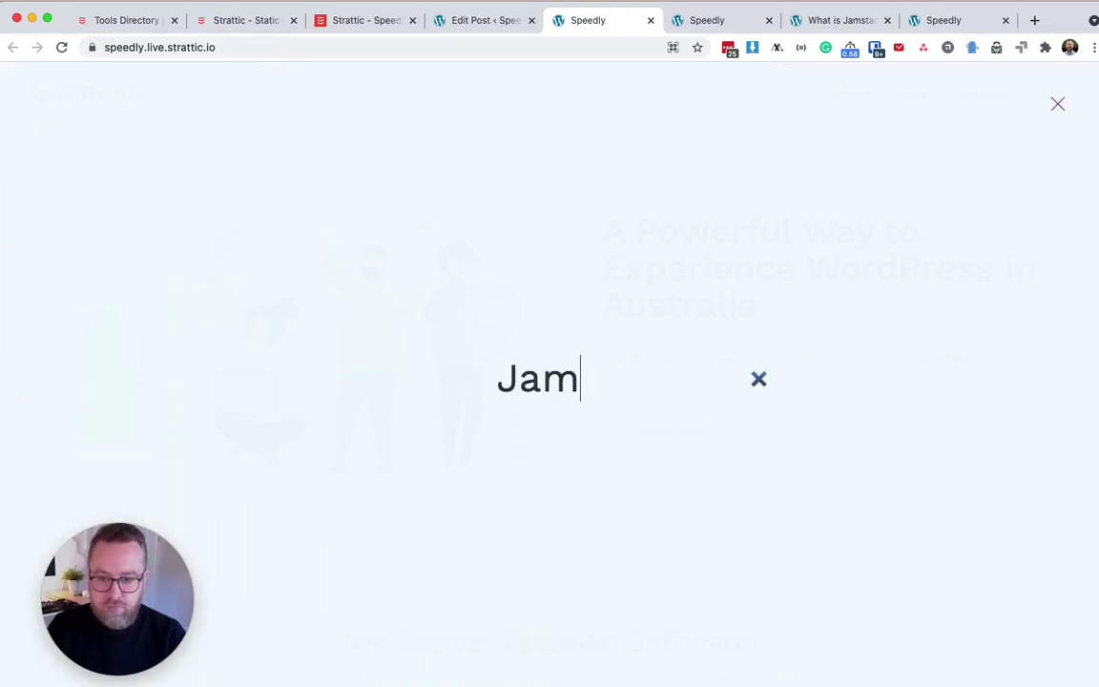
key(Return)
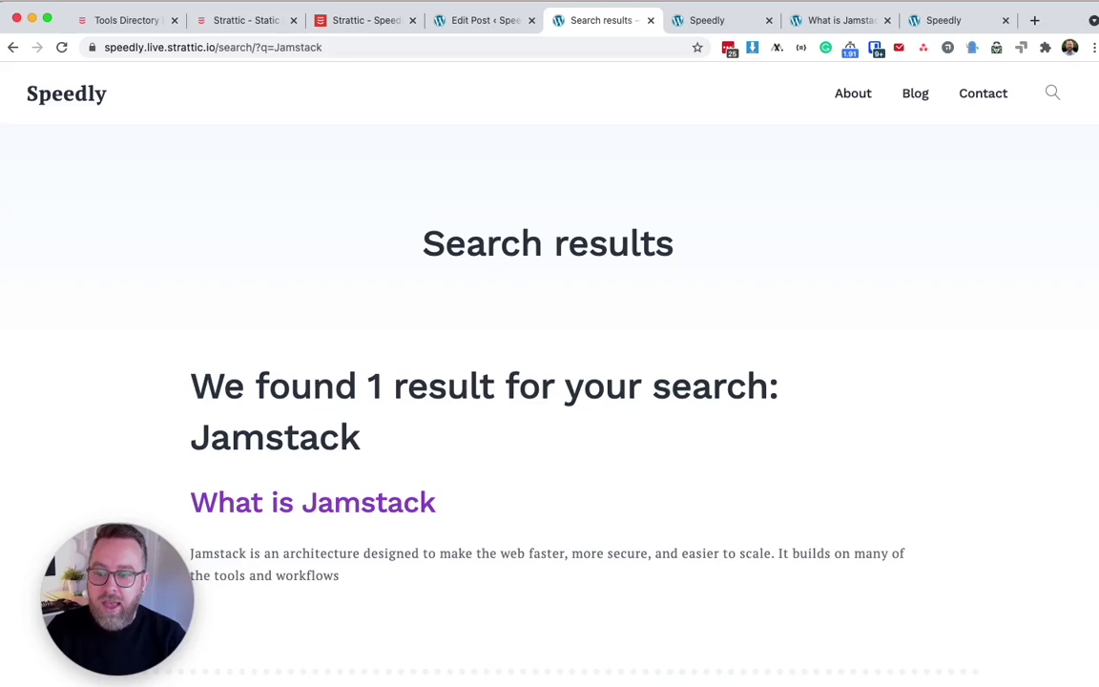
Step: Open the live site's Contact page and view the Get in Touch form
click(979, 101)
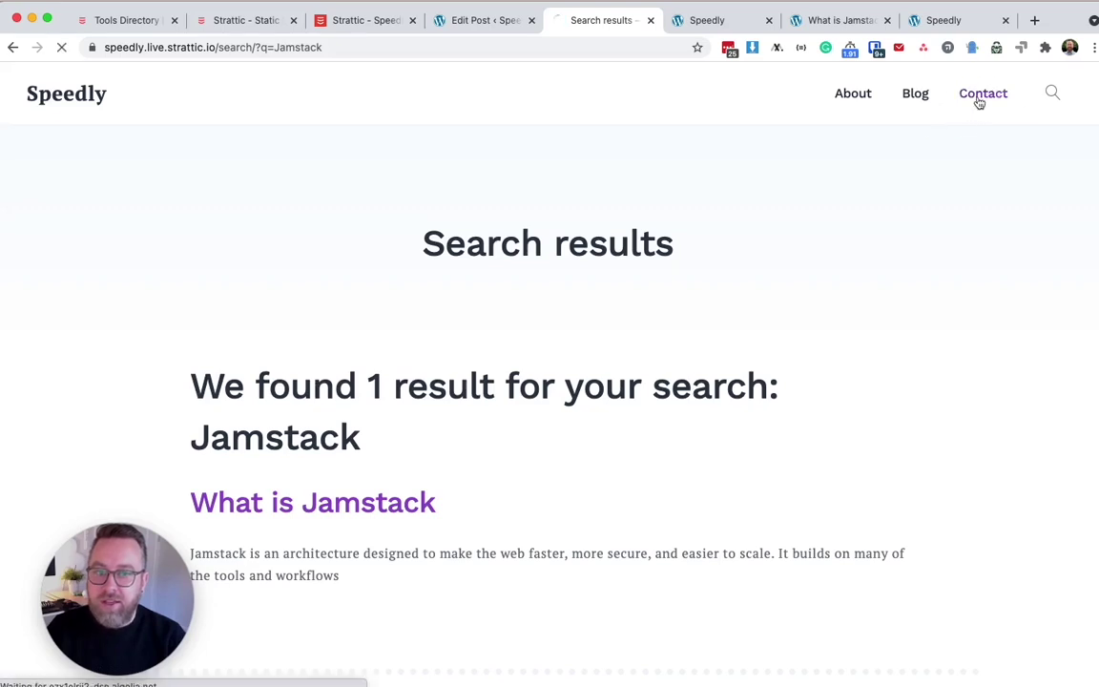
scroll(886, 411, down, 5)
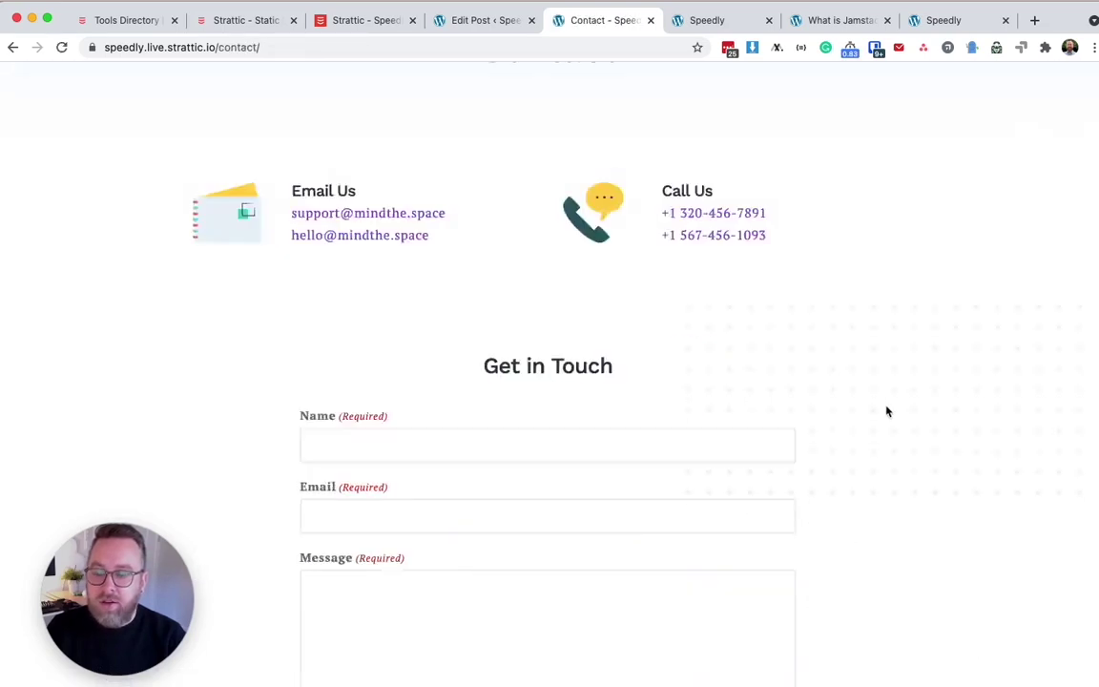
scroll(581, 312, up, 1)
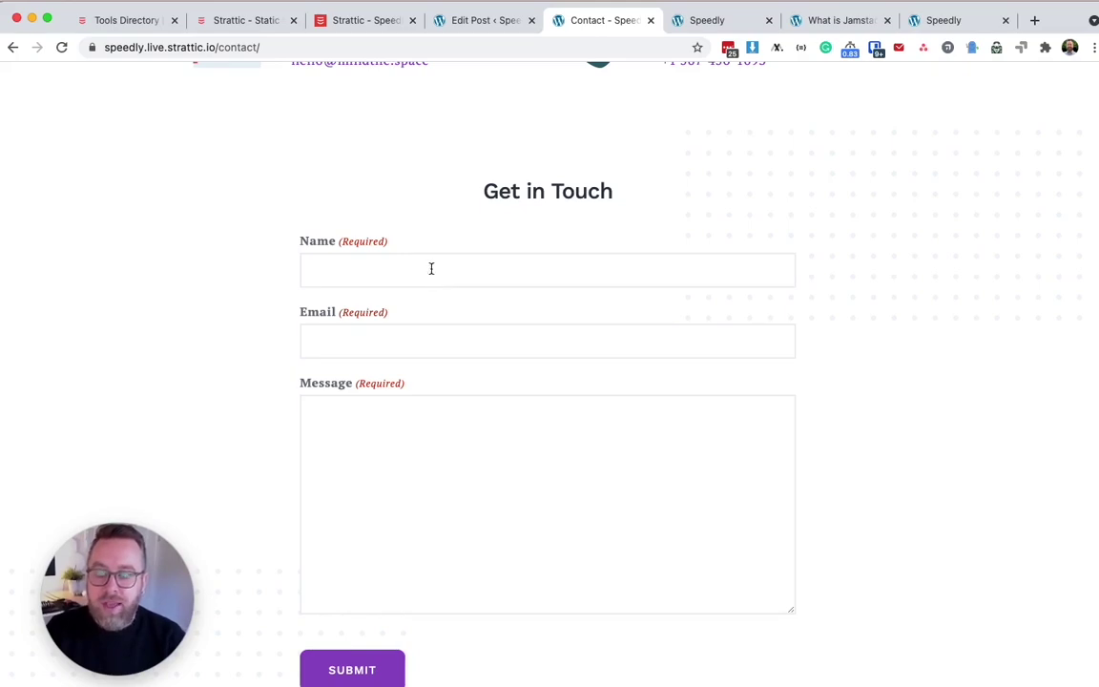
Step: Return to Strattic's Tools Directory and browse the listed tools and their categories
click(123, 20)
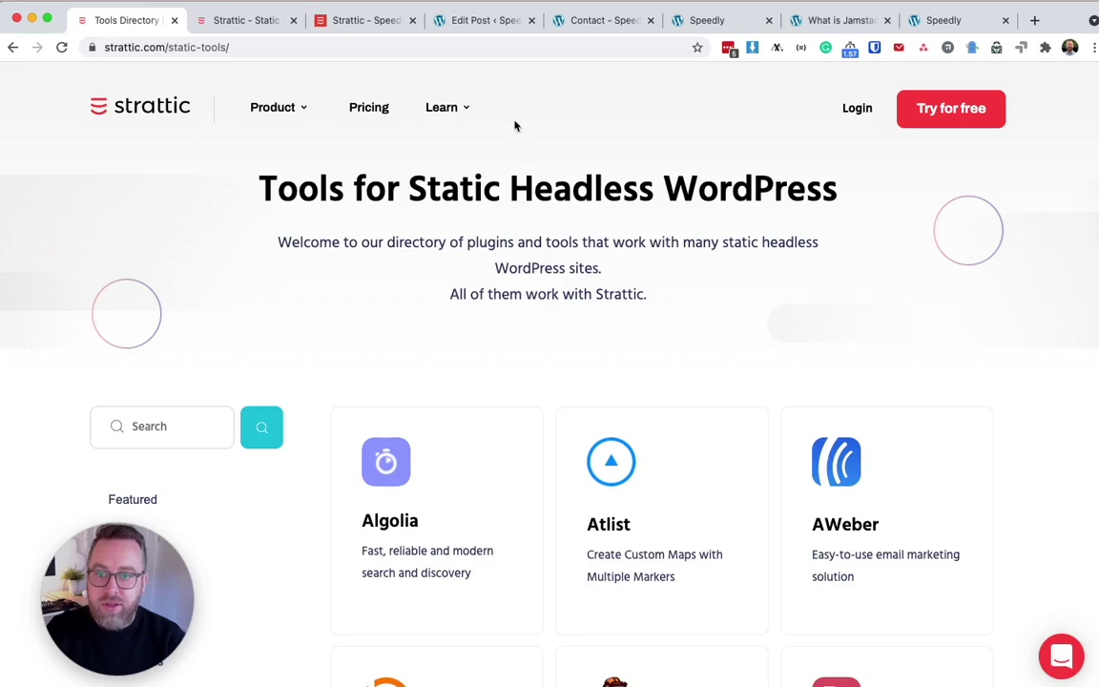
mouse_move(447, 110)
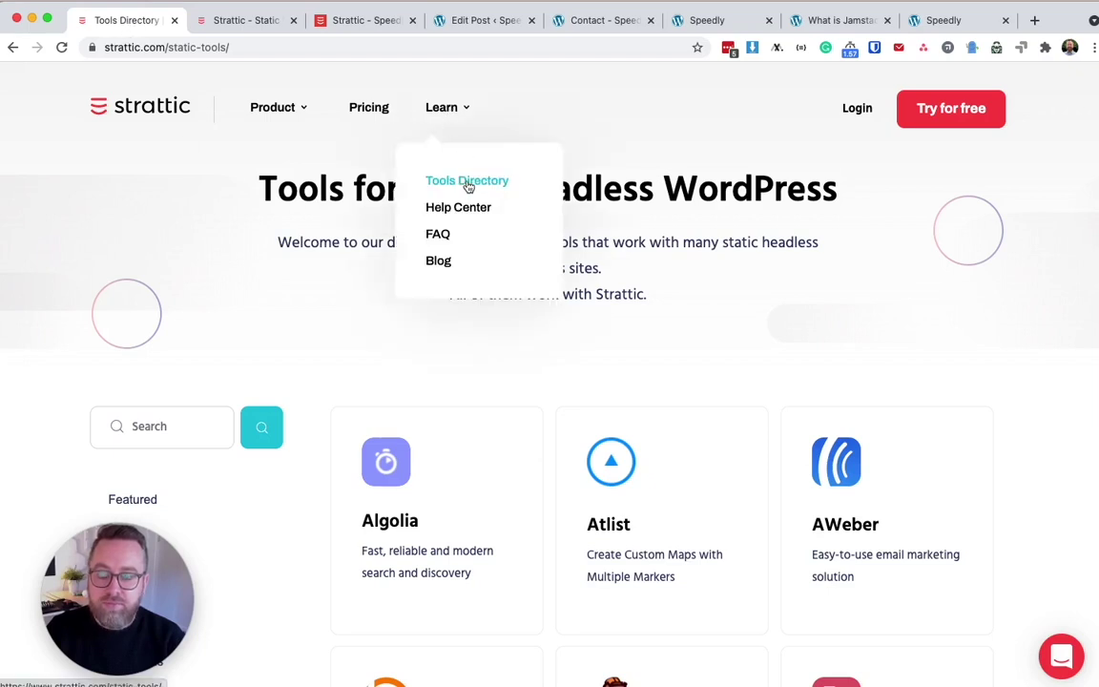
scroll(498, 380, down, 1)
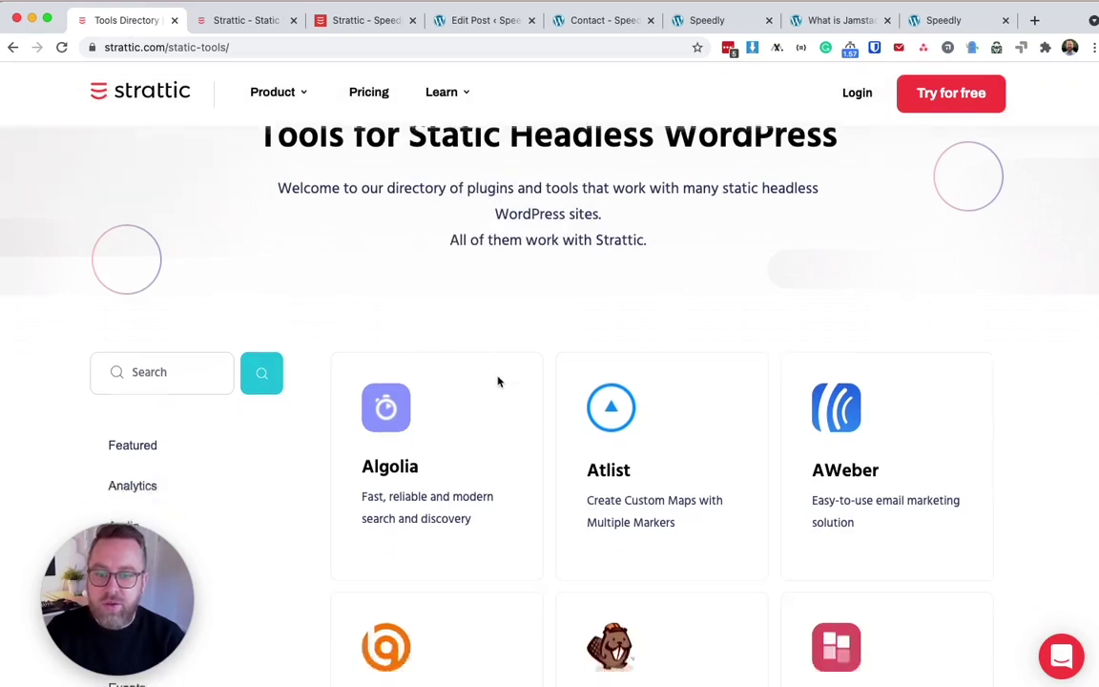
scroll(499, 381, down, 3)
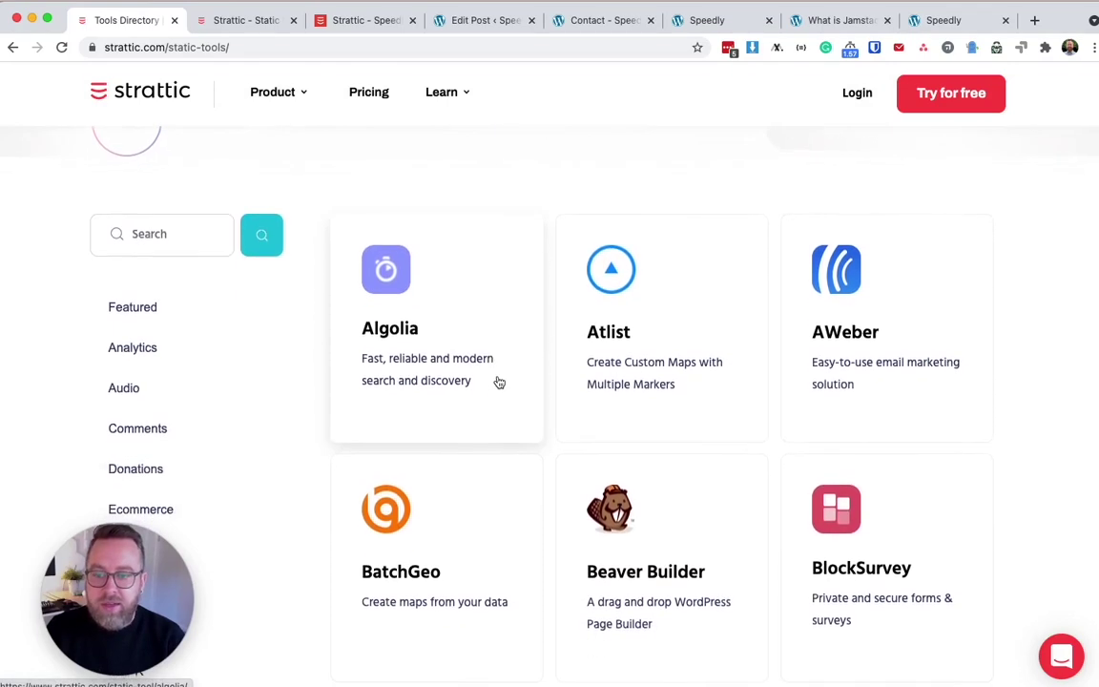
scroll(498, 381, down, 6)
Step: Filter the Tools Directory by the Forms category, look through all its tools and reload the page
click(135, 312)
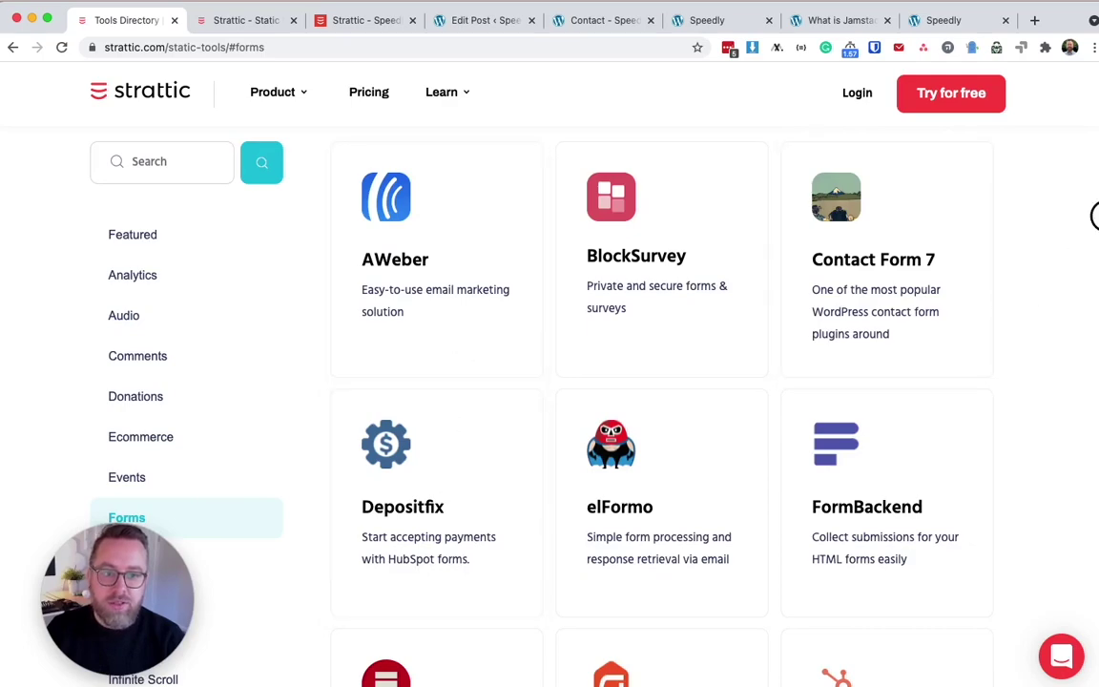
scroll(1094, 216, down, 10)
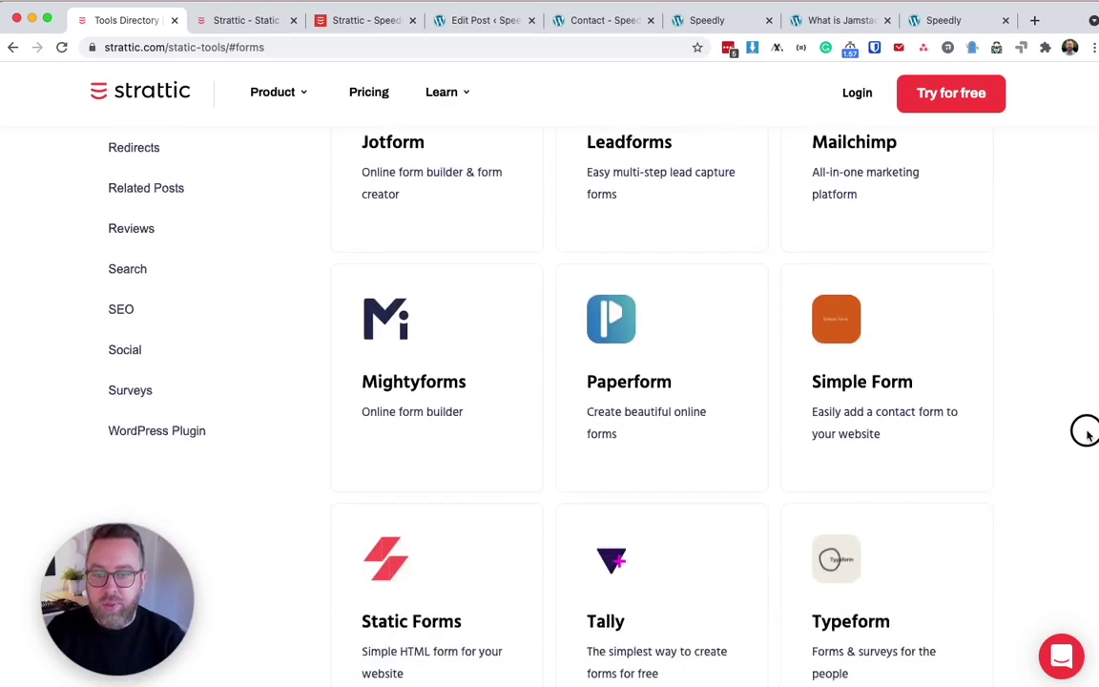
scroll(1086, 431, down, 5)
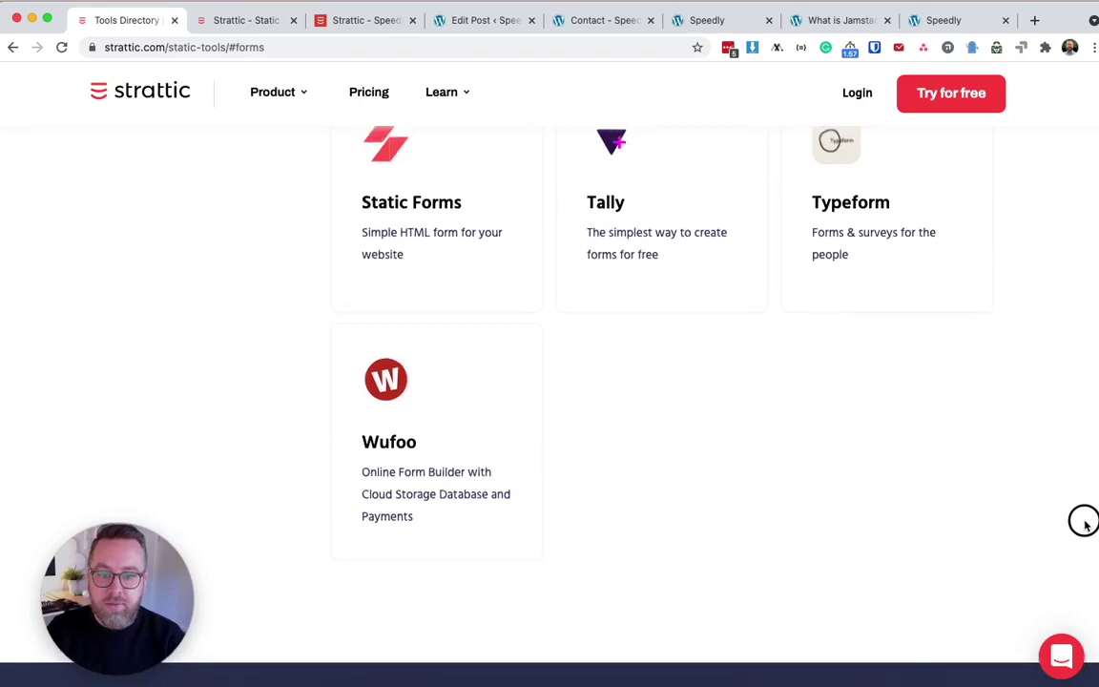
key(super+r)
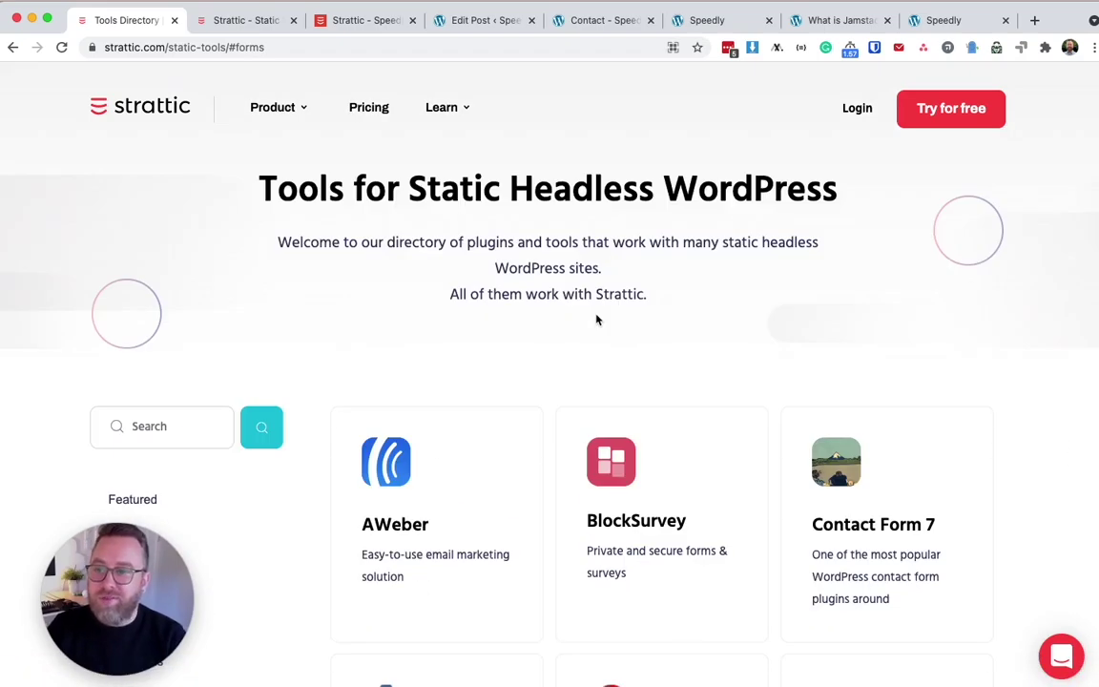
Step: Go back to the "What is Jamstack" post editor, dismiss the publish confirmation and look over the post and its Yoast SEO section
click(352, 25)
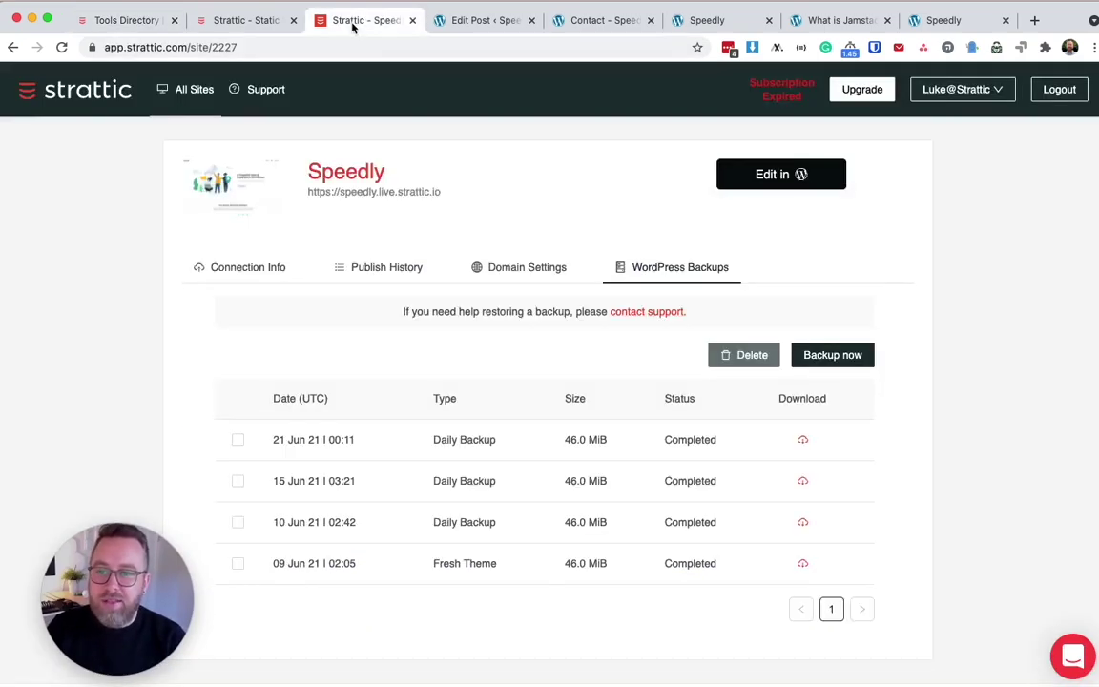
click(465, 22)
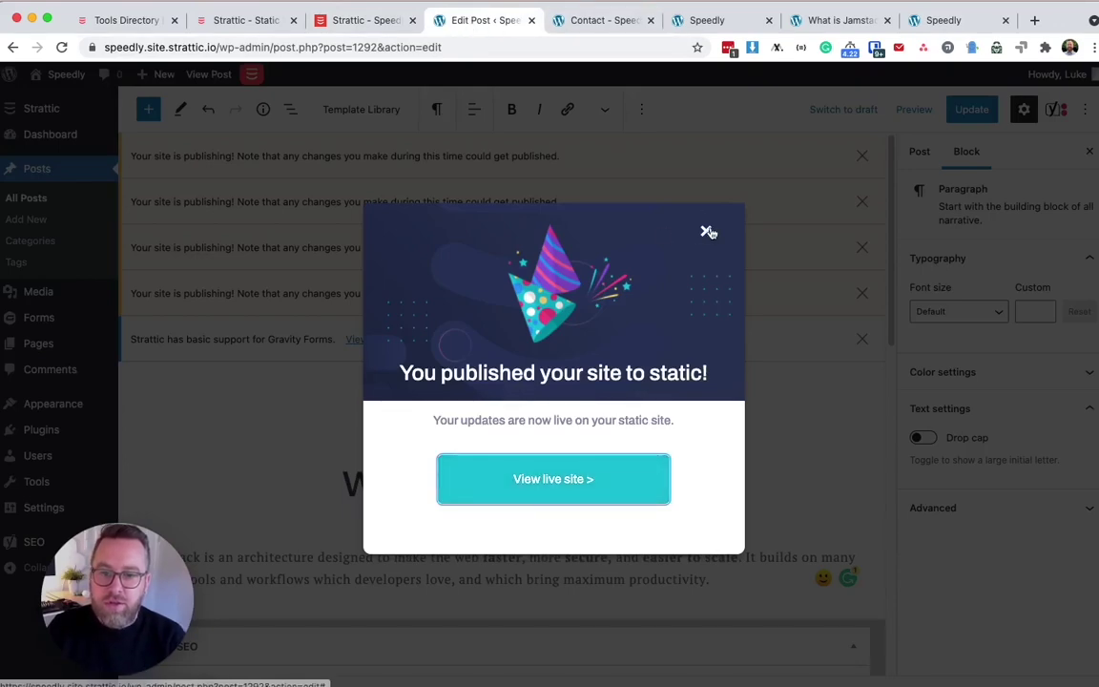
click(707, 232)
scroll(489, 422, down, 8)
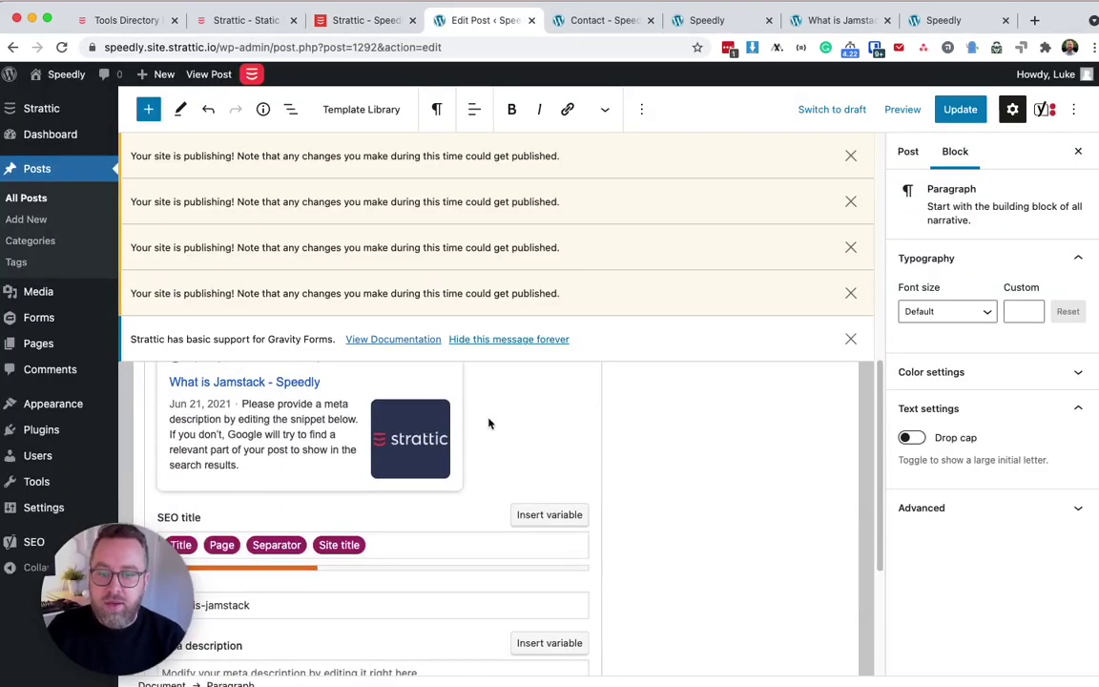
drag(882, 475, 850, 270)
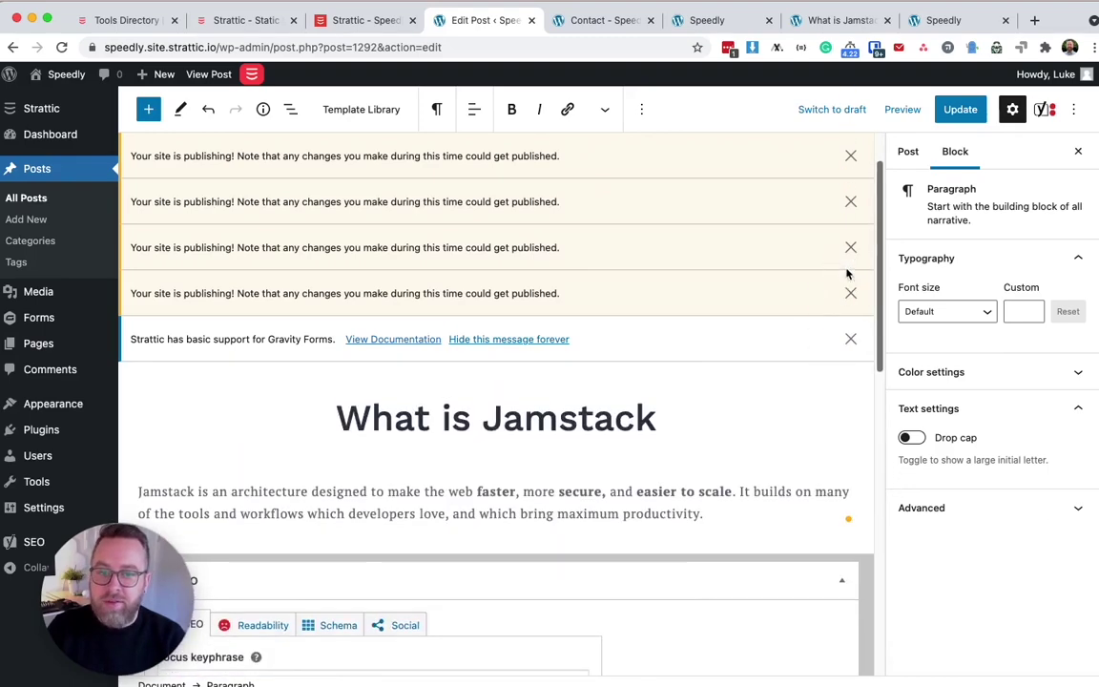
Step: Dismiss all the publishing notices and the Gravity Forms support notice above the post
click(850, 156)
click(850, 156)
click(850, 155)
click(850, 155)
click(850, 155)
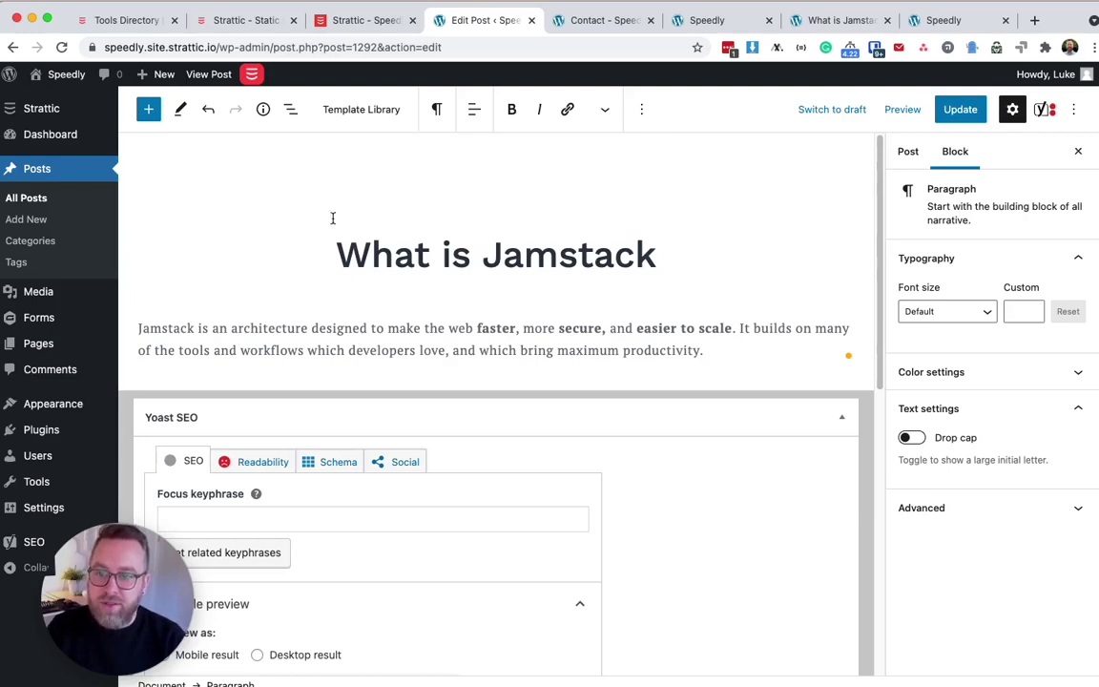
Step: Revisit the Forms category in the Tools Directory and view its form tools
click(120, 29)
scroll(203, 375, down, 5)
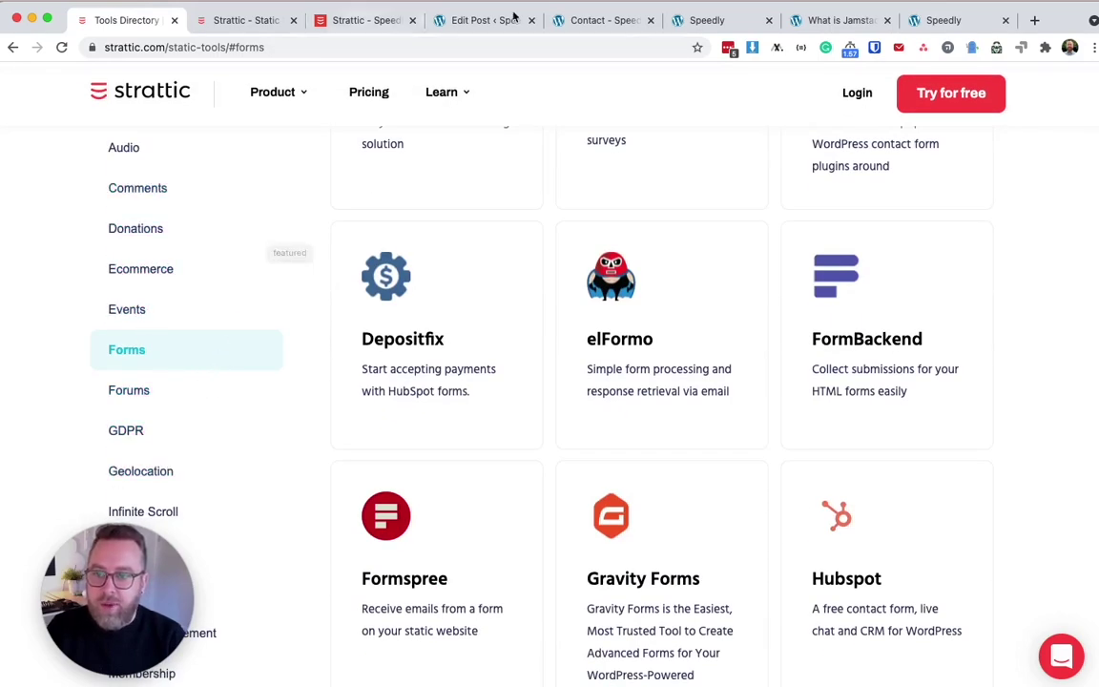
Step: Close the browser tabs of the preview site, the "What is Jamstack" post and the live Contact page
click(819, 21)
click(940, 21)
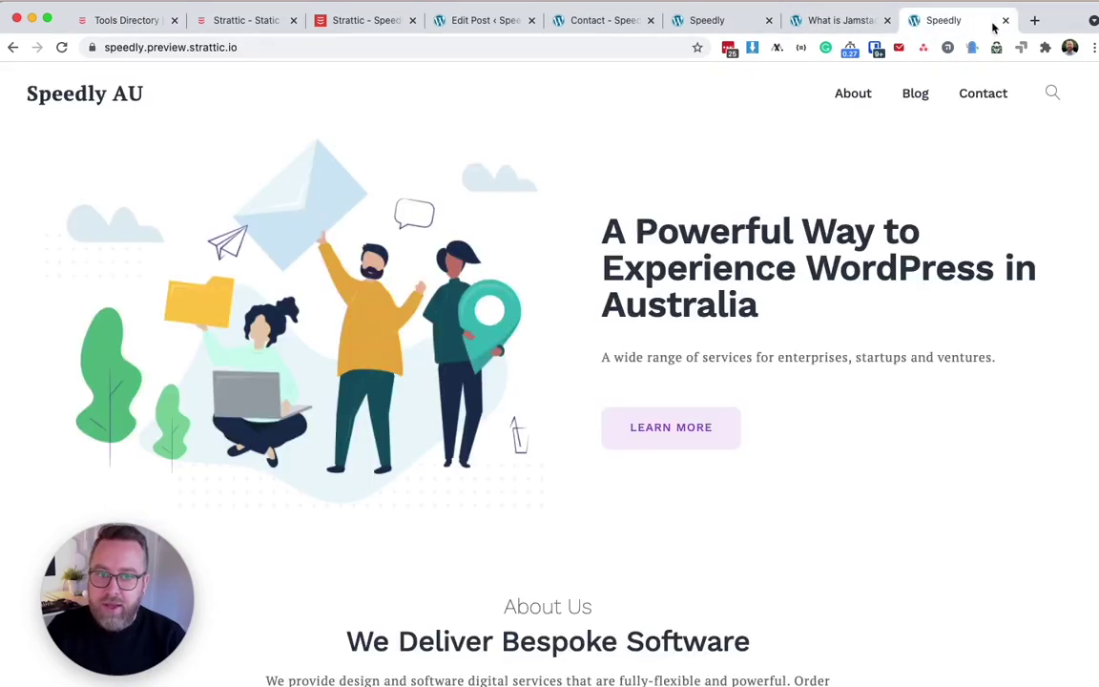
click(1004, 20)
click(1005, 20)
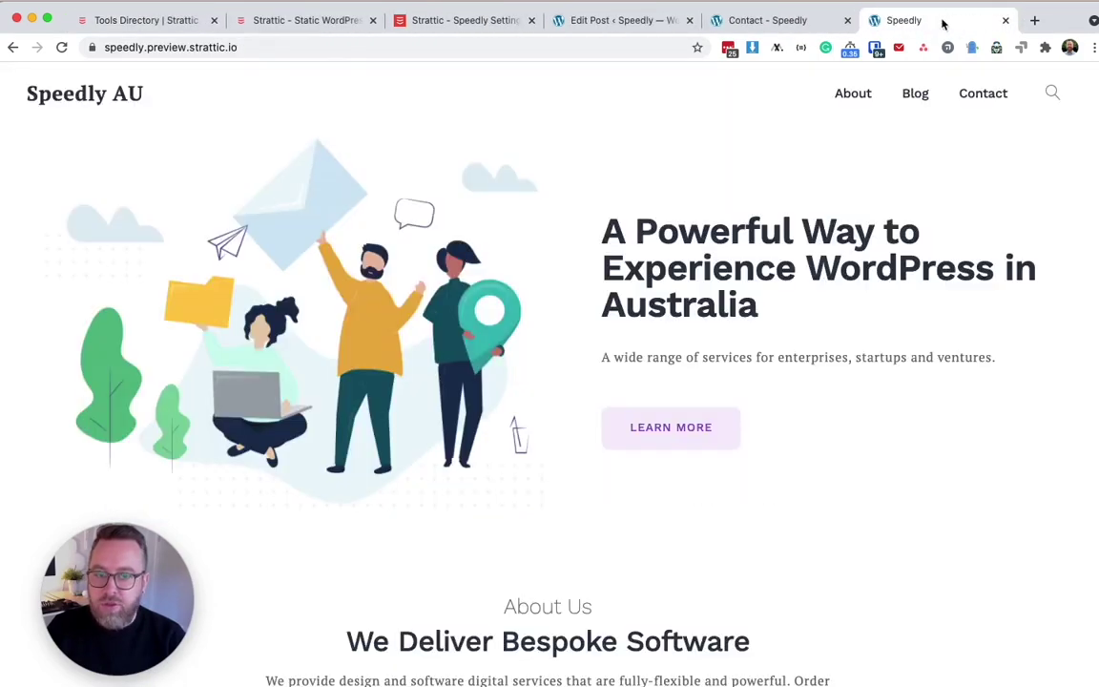
click(1004, 21)
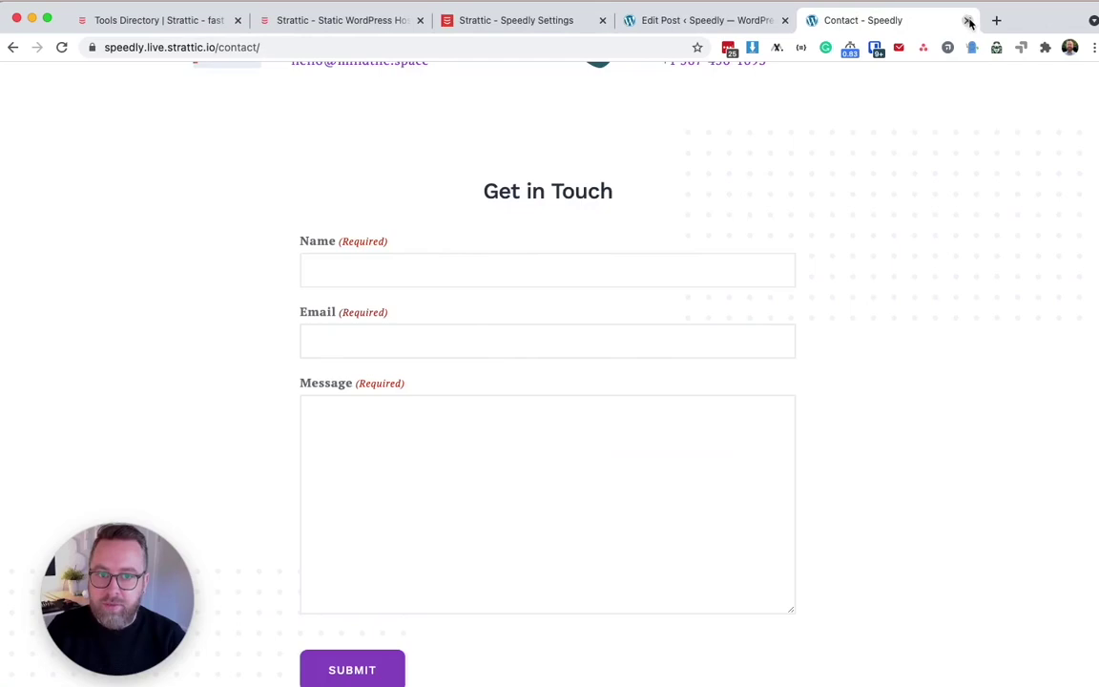
click(968, 20)
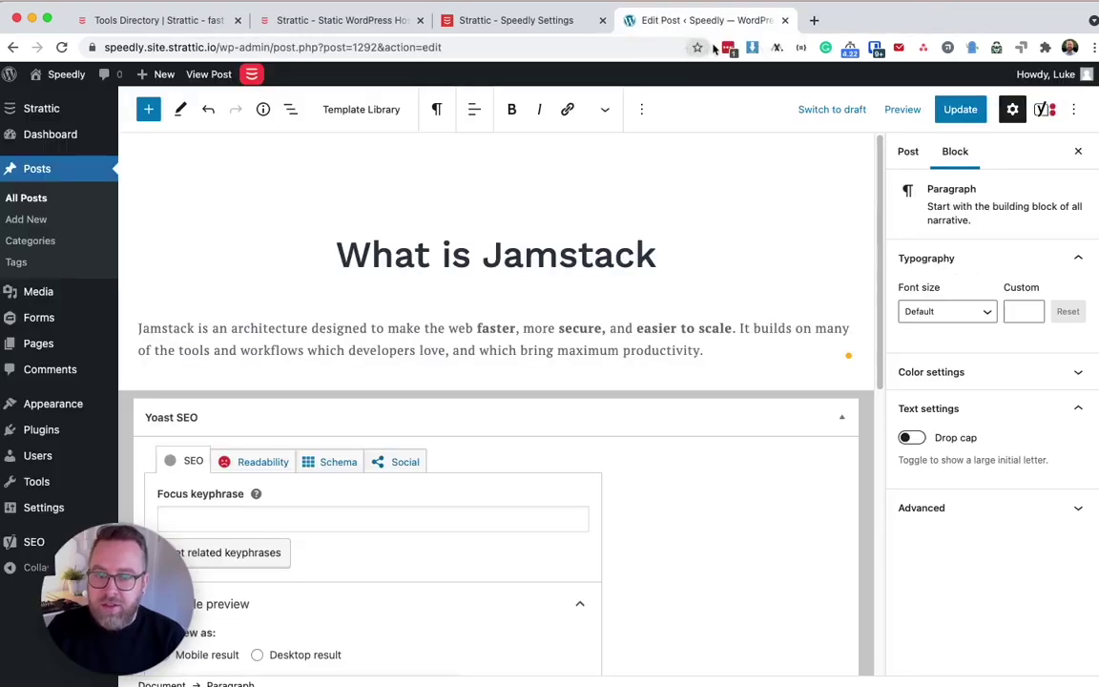
Step: Close the post editor, leave the Speedly site settings and return to the Strattic home page
click(784, 20)
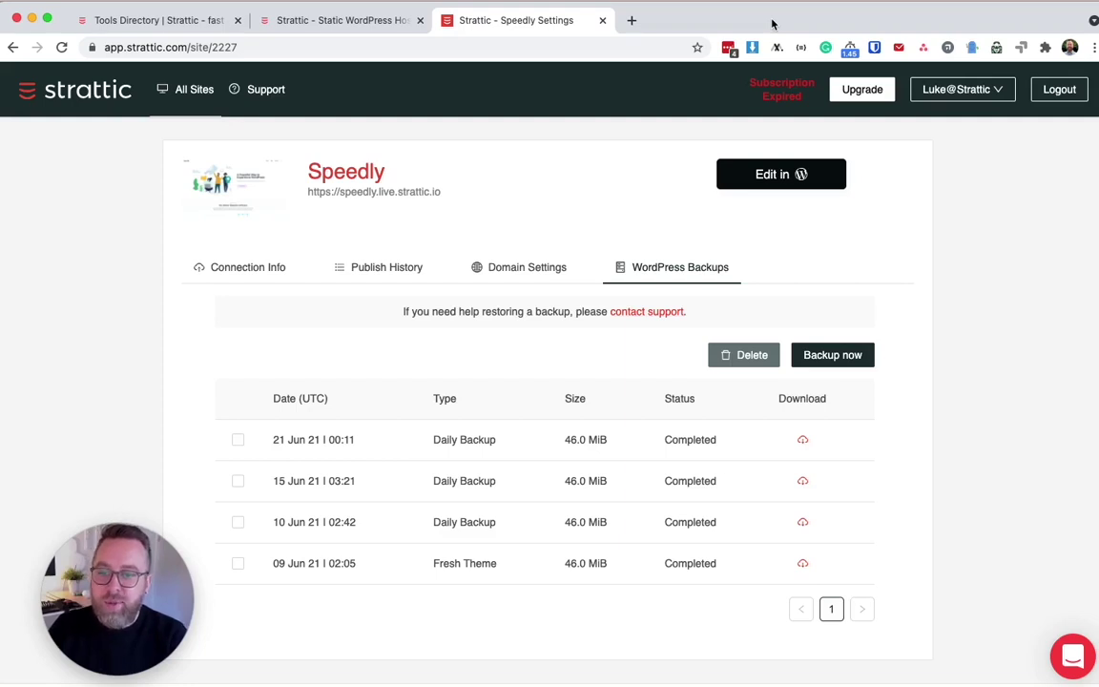
click(1059, 89)
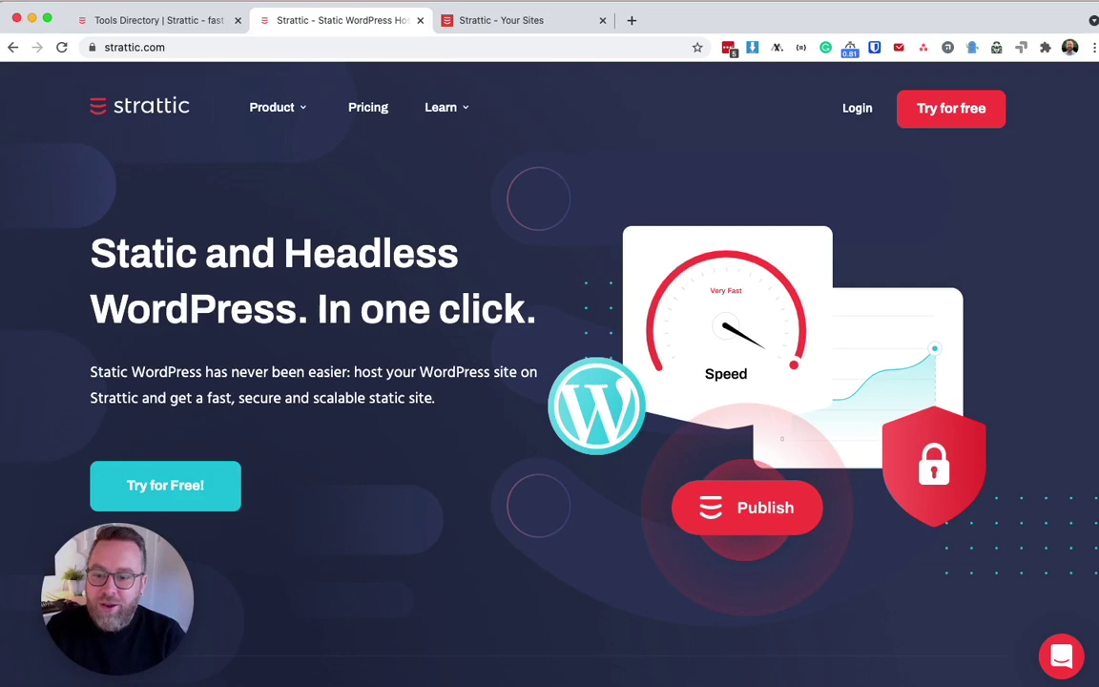